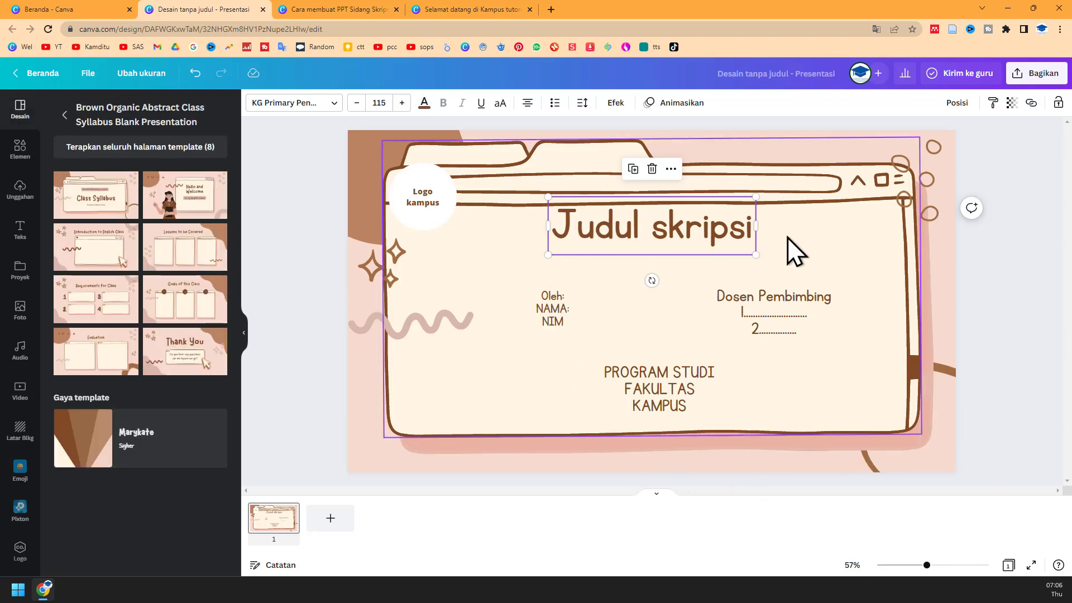
# - Nudge the "Judul skripsi" title slightly down and add the template's "Hello and Welcome" page as page 2
pyautogui.moveTo(725, 231); pyautogui.dragTo(730, 236)
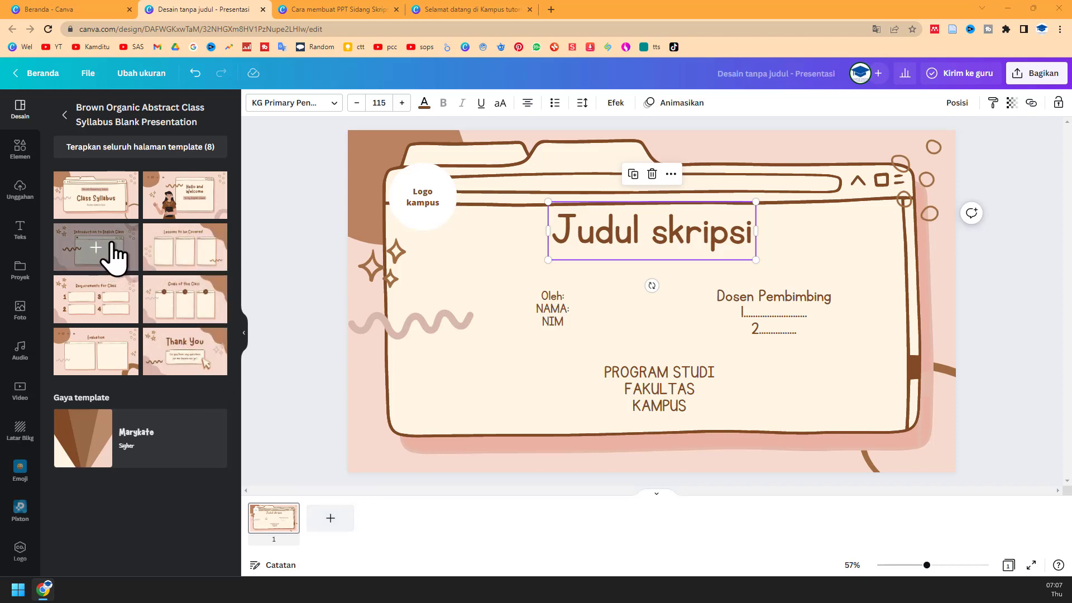
pyautogui.click(209, 212)
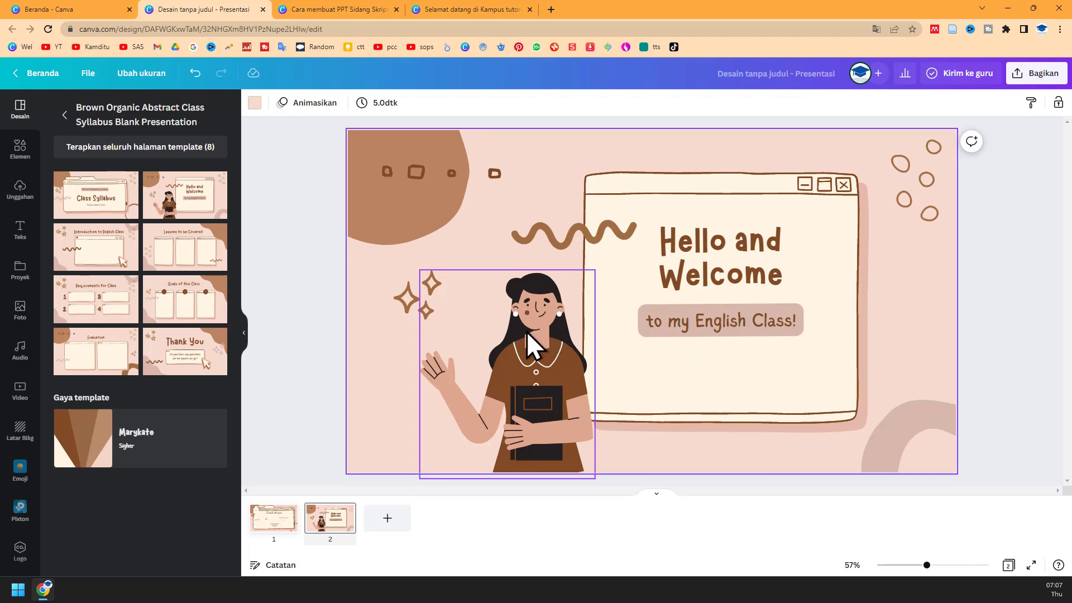
# - Move the woman illustration to the slide's lower-right corner and place the pale arc, rotated to fit, in the lower-left corner
pyautogui.moveTo(527, 331); pyautogui.dragTo(899, 337)
pyautogui.moveTo(910, 426); pyautogui.dragTo(391, 412)
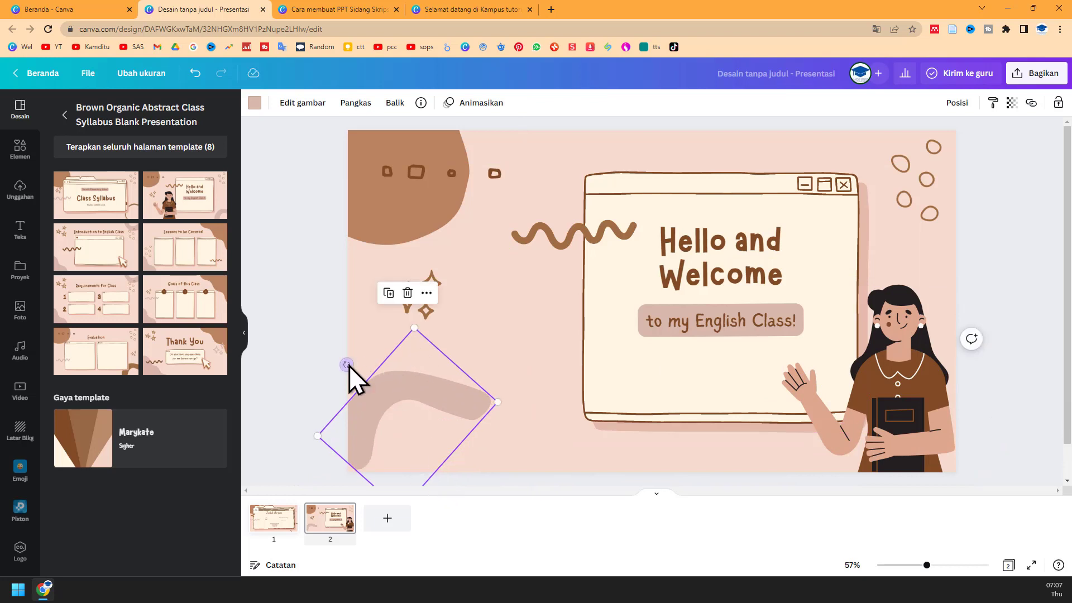
pyautogui.moveTo(347, 365); pyautogui.dragTo(494, 332)
pyautogui.moveTo(430, 426); pyautogui.dragTo(367, 478)
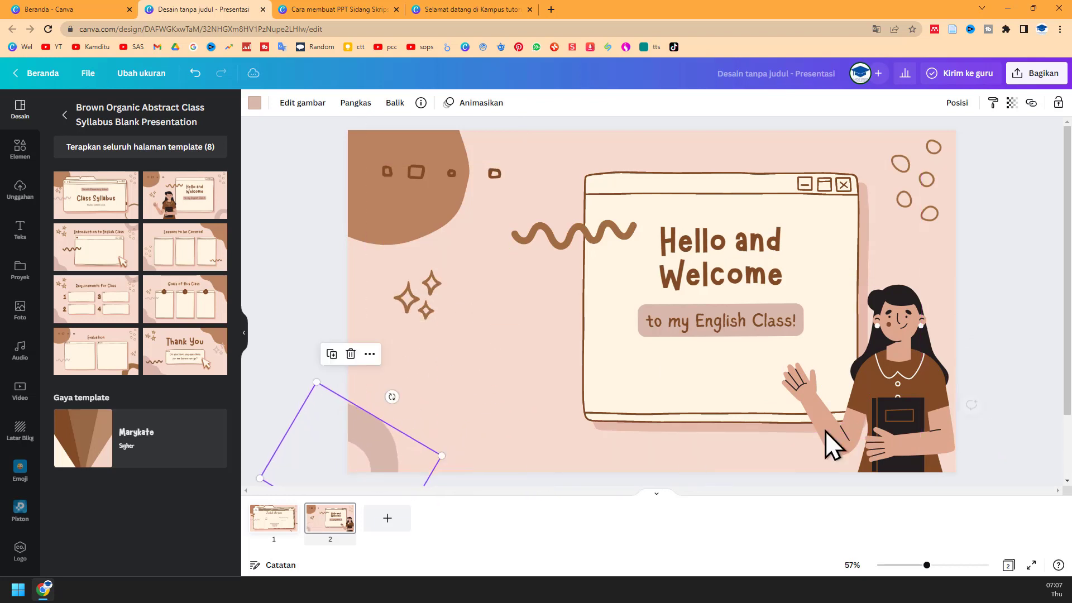
# - Delete the "Hello and Welcome" heading and the "to my English Class!" subtitle from page 2
pyautogui.click(752, 260)
pyautogui.press('Delete')
pyautogui.click(725, 317)
pyautogui.press('Delete')
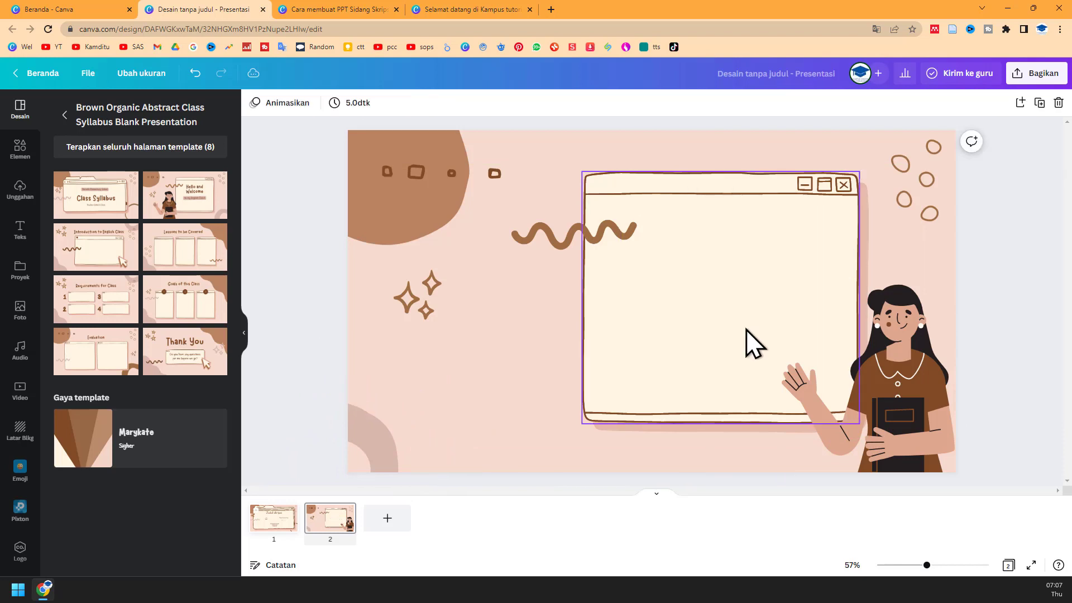
# - Shift the brown squiggle and the window frame toward the slide's left, and delete the frame's shadow shape
pyautogui.moveTo(593, 239); pyautogui.dragTo(442, 235)
pyautogui.moveTo(752, 275); pyautogui.dragTo(649, 260)
pyautogui.click(818, 223)
pyautogui.press('Delete')
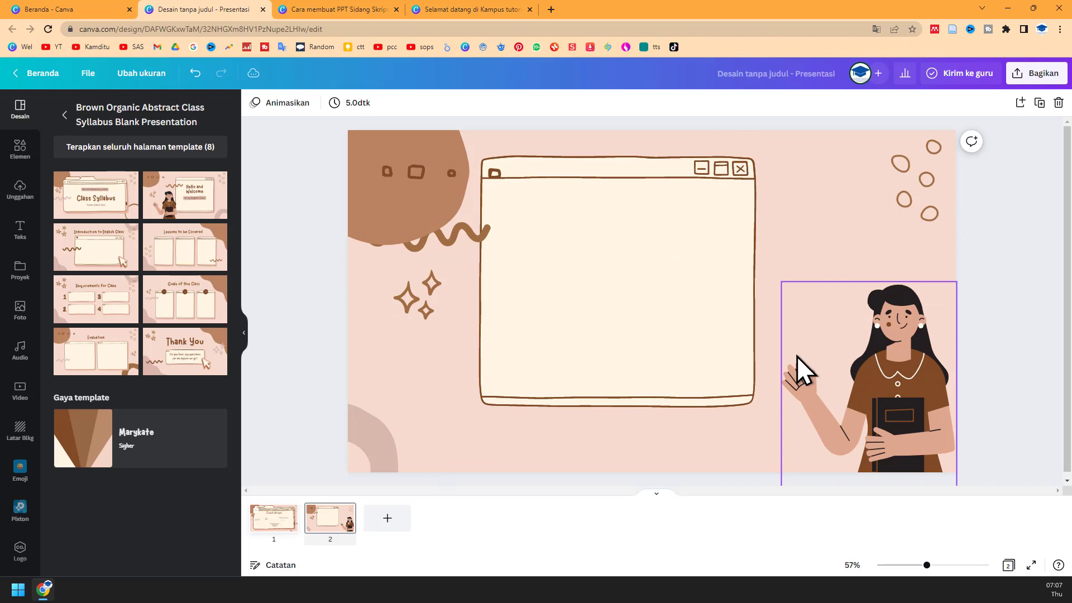
# - Try enlarging the window frame past the slide's lower edge and shifting it left, clear of the woman
pyautogui.click(738, 389)
pyautogui.moveTo(756, 403); pyautogui.dragTo(873, 489)
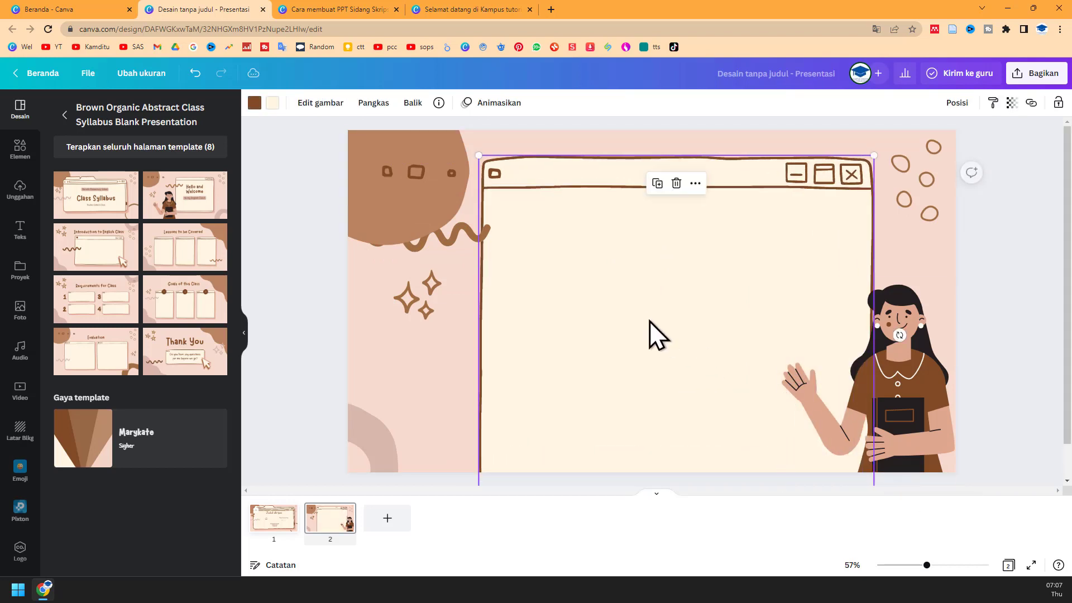
pyautogui.moveTo(649, 322); pyautogui.dragTo(591, 305)
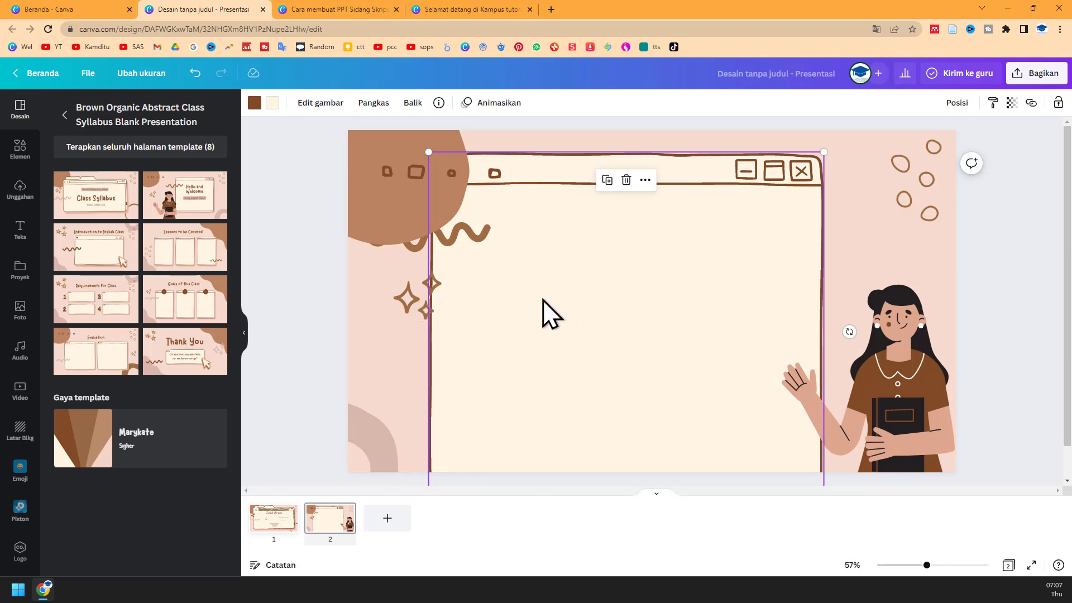
# - Paste the copied "Latar Belakang" title, delete the window frame and move the title to the slide's upper middle
pyautogui.hotkey('ctrl', 'v')
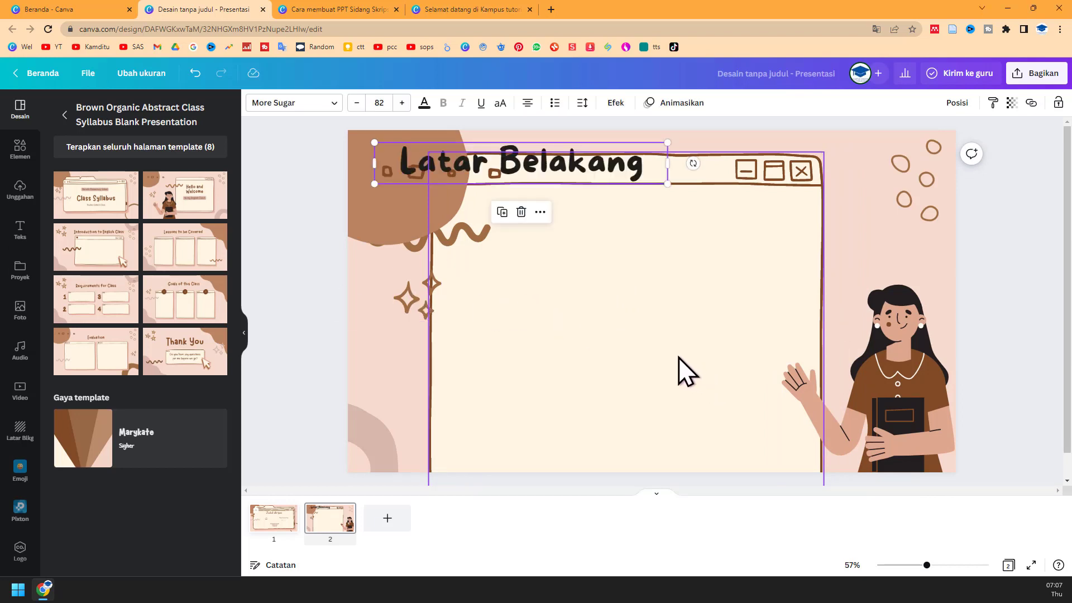
pyautogui.moveTo(678, 357); pyautogui.dragTo(794, 306)
pyautogui.press('Delete')
pyautogui.moveTo(593, 168); pyautogui.dragTo(703, 186)
# - Push the brown blob, squiggle and sparkles toward the slide's left edge, and place the small squares just above the repositioned title
pyautogui.moveTo(408, 190); pyautogui.dragTo(377, 155)
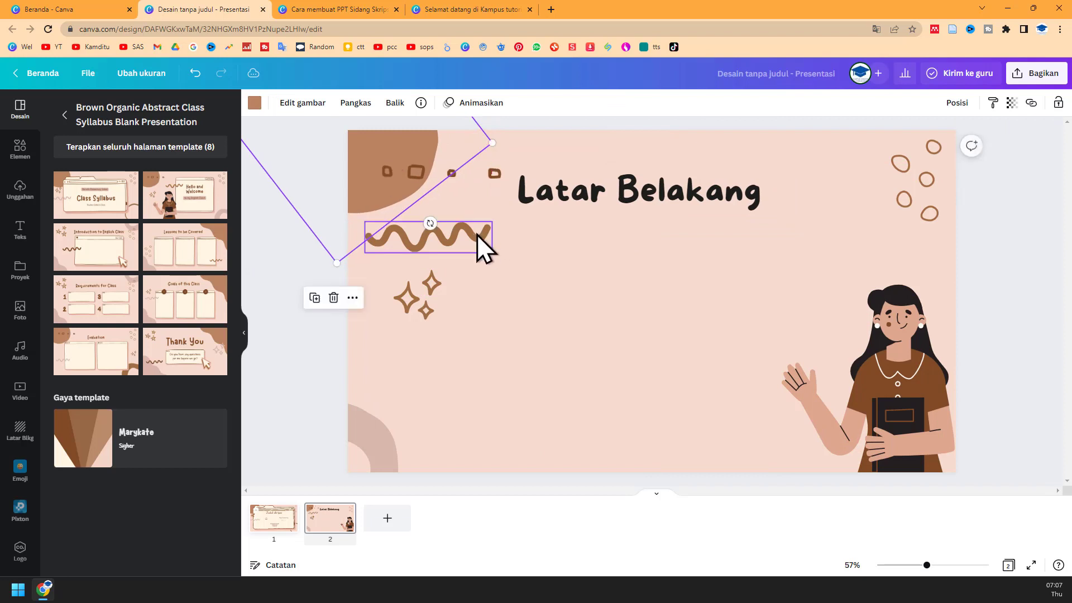
pyautogui.moveTo(477, 234); pyautogui.dragTo(419, 240)
pyautogui.moveTo(441, 302); pyautogui.dragTo(375, 319)
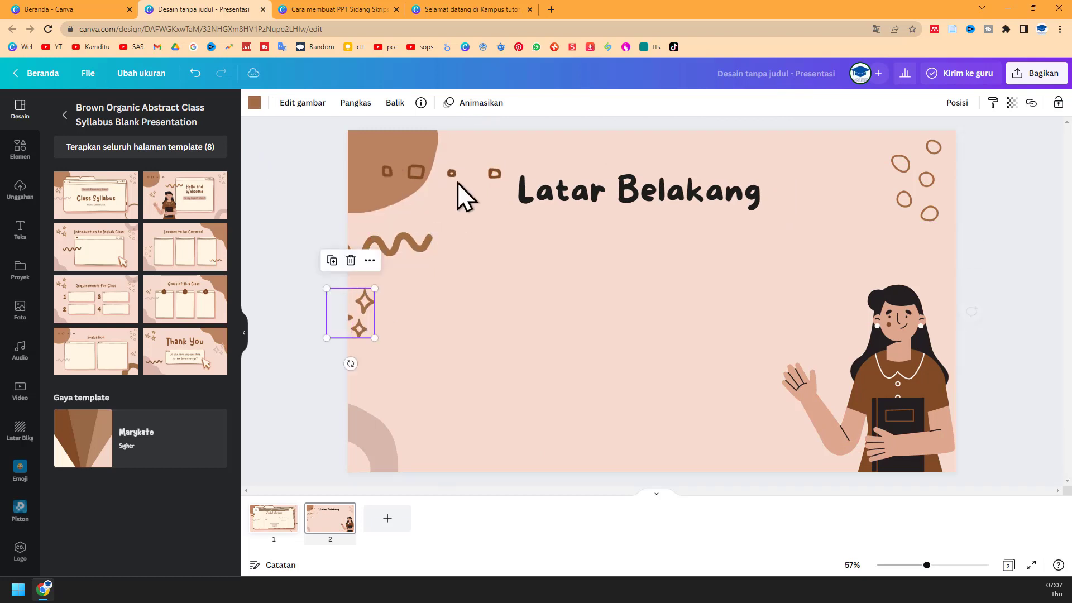
pyautogui.moveTo(457, 183); pyautogui.dragTo(524, 142)
pyautogui.moveTo(634, 202); pyautogui.dragTo(562, 186)
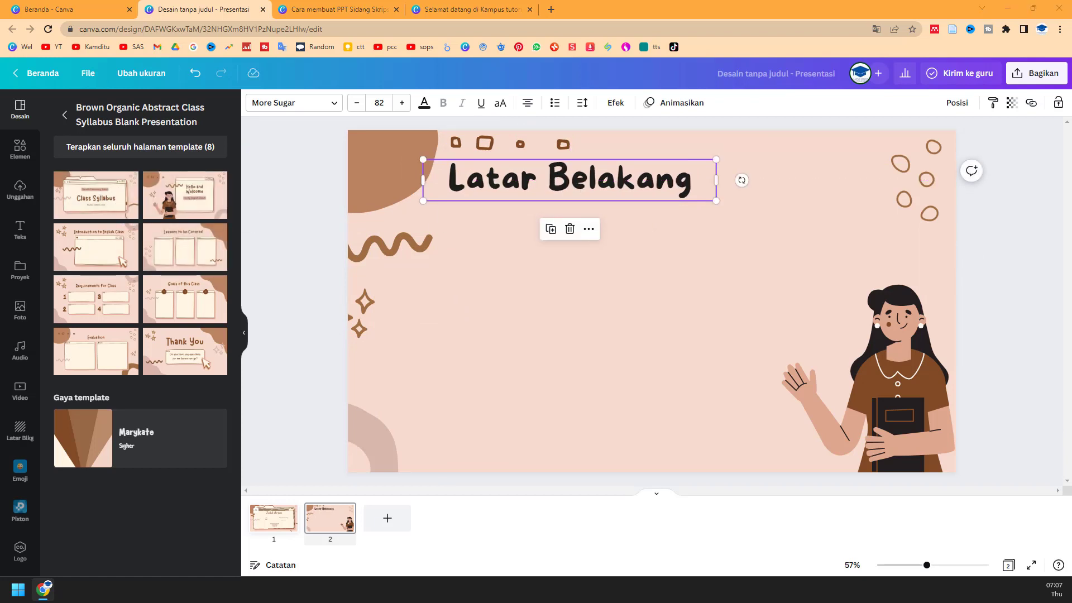
# - Paste the puzzle icon with its "Tuliskan kondisi ideal di lapangan" text below the title, and nudge the title clear of it
pyautogui.click(523, 342)
pyautogui.hotkey('ctrl', 'v')
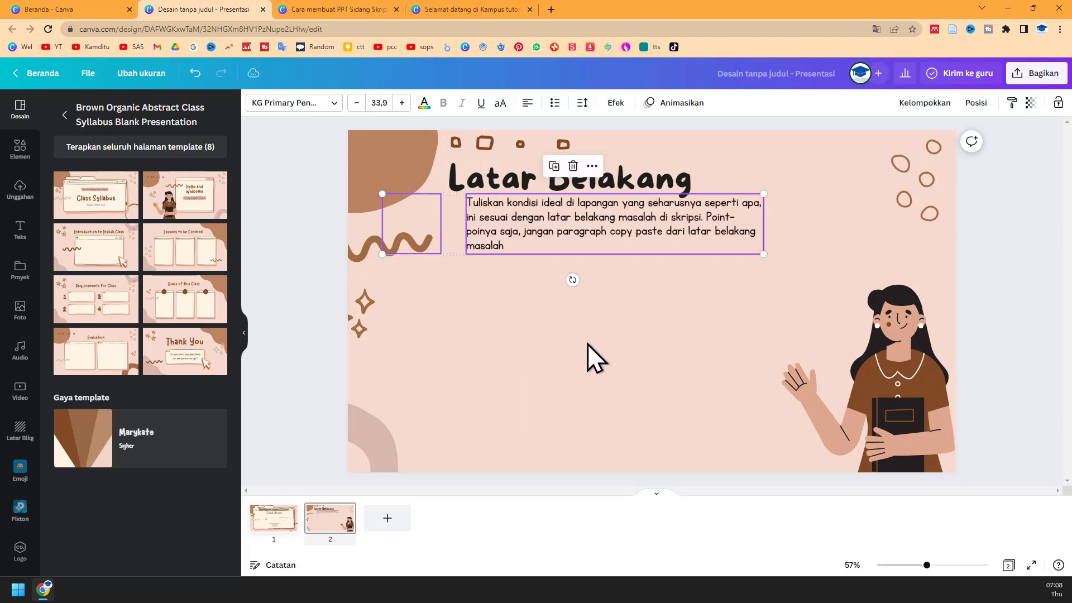
pyautogui.moveTo(667, 230); pyautogui.dragTo(706, 241)
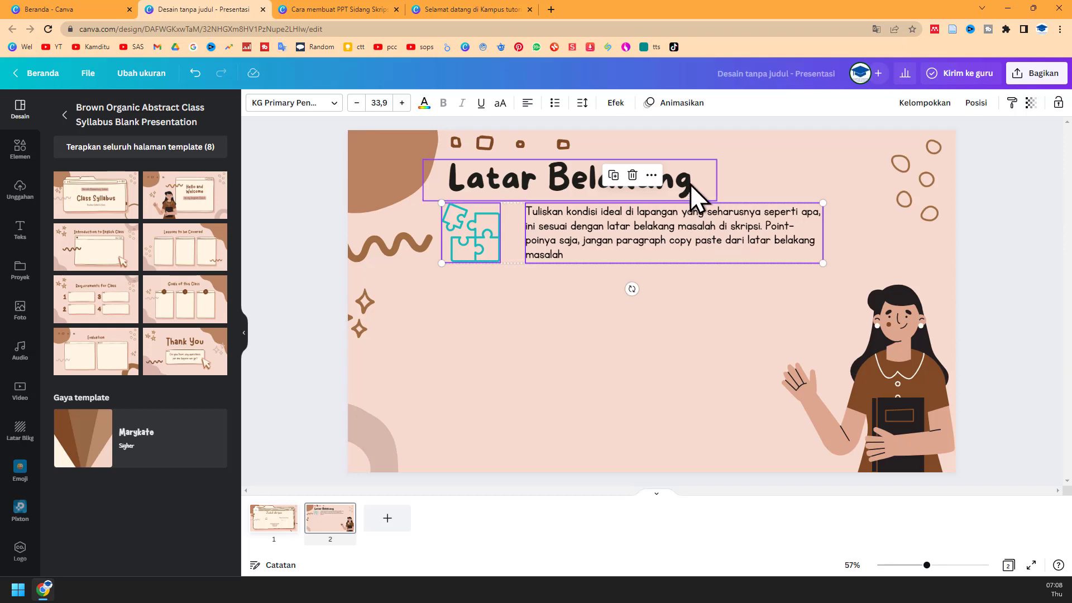
pyautogui.moveTo(690, 184); pyautogui.dragTo(696, 180)
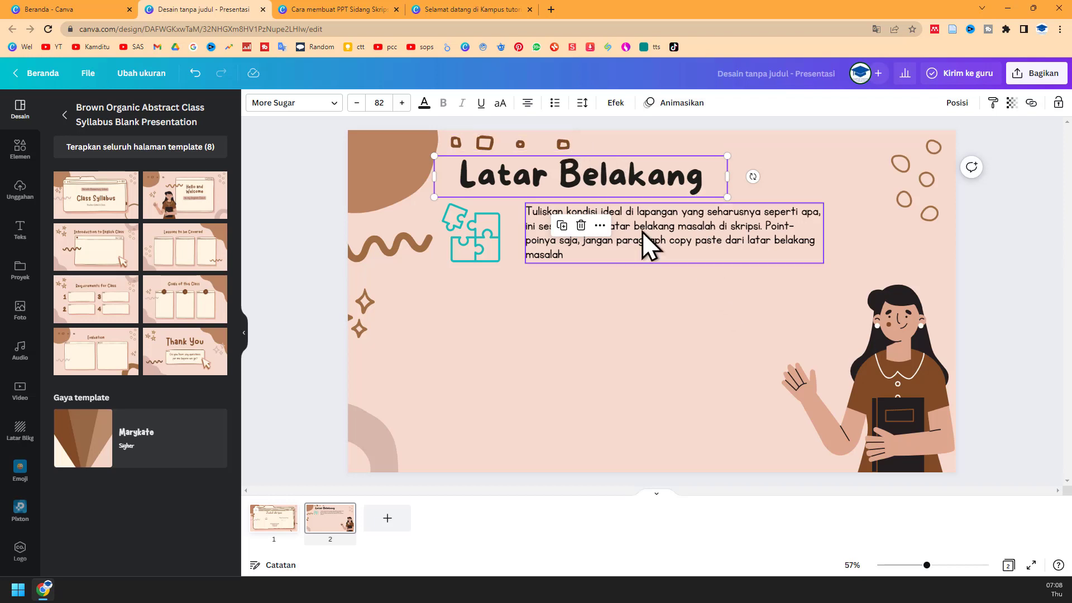
pyautogui.click(684, 306)
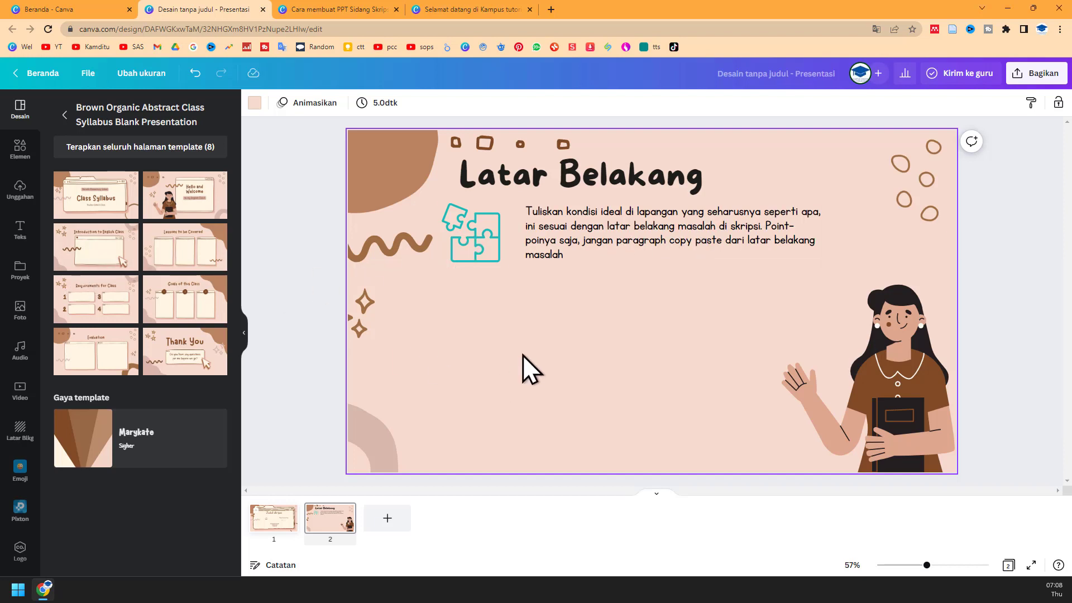
# - Paste the lightbulb icon with its "Jelaskan kondisi saat ini" text below the first point, and nudge that text closer to alignment
pyautogui.hotkey('ctrl', 'v')
pyautogui.moveTo(633, 311); pyautogui.dragTo(666, 320)
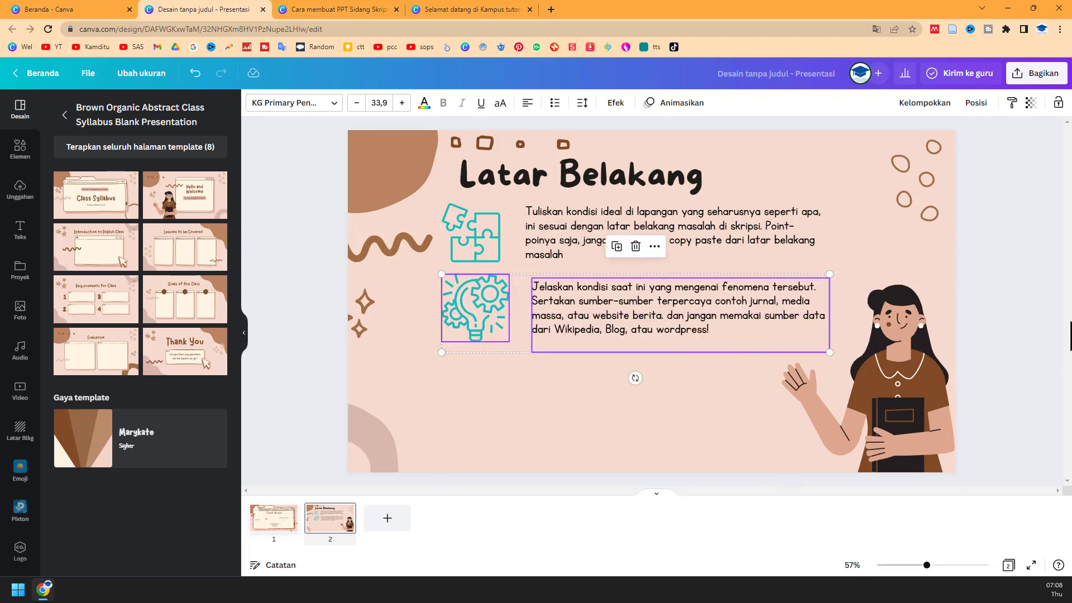
pyautogui.click(770, 245)
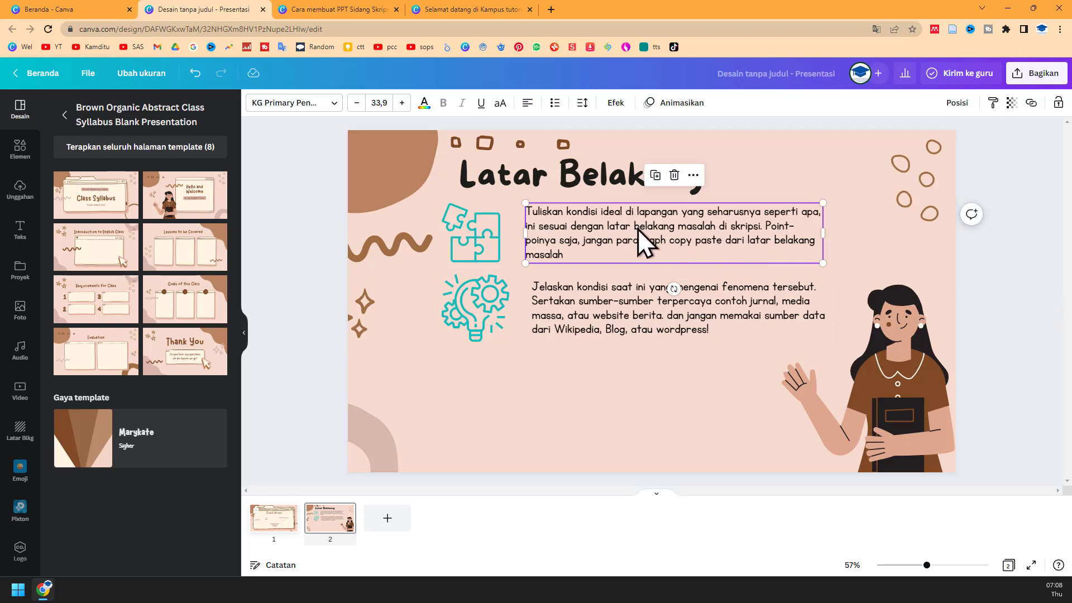
pyautogui.click(635, 314)
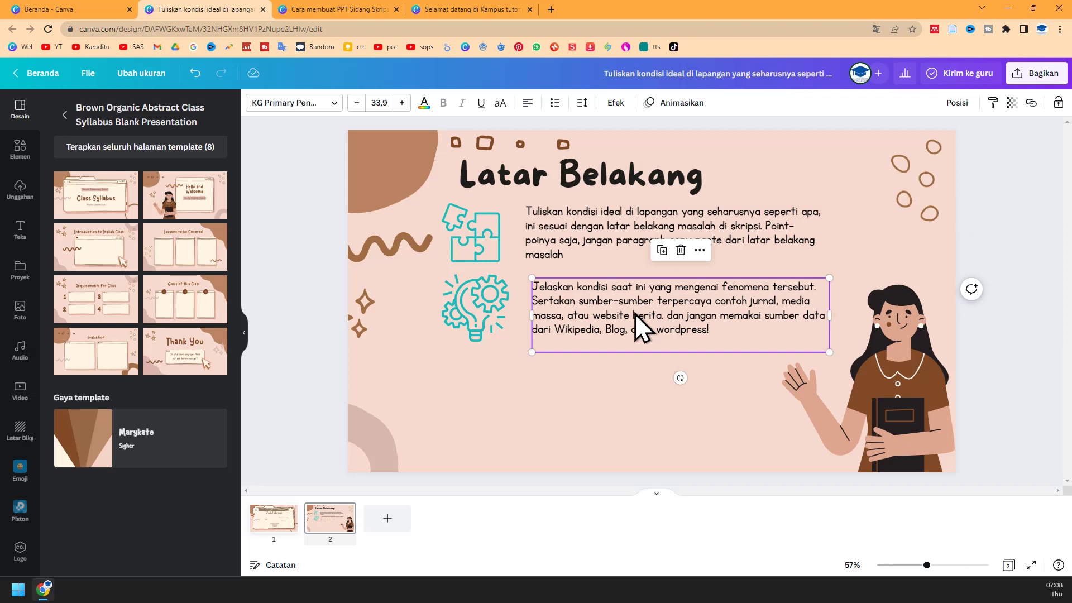
pyautogui.moveTo(635, 313); pyautogui.dragTo(634, 311)
pyautogui.click(580, 226)
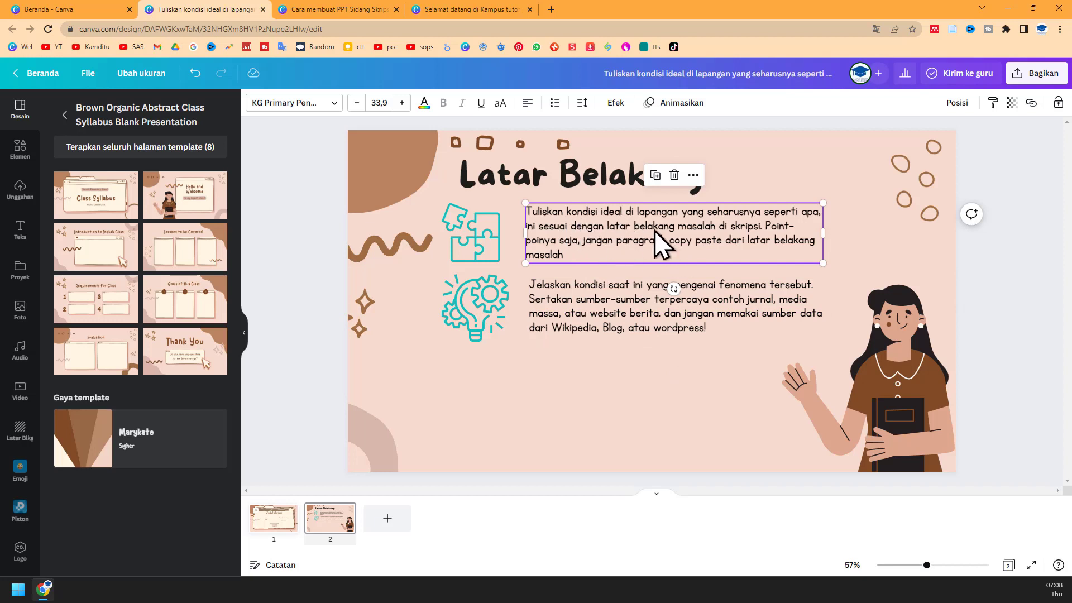
pyautogui.click(578, 287)
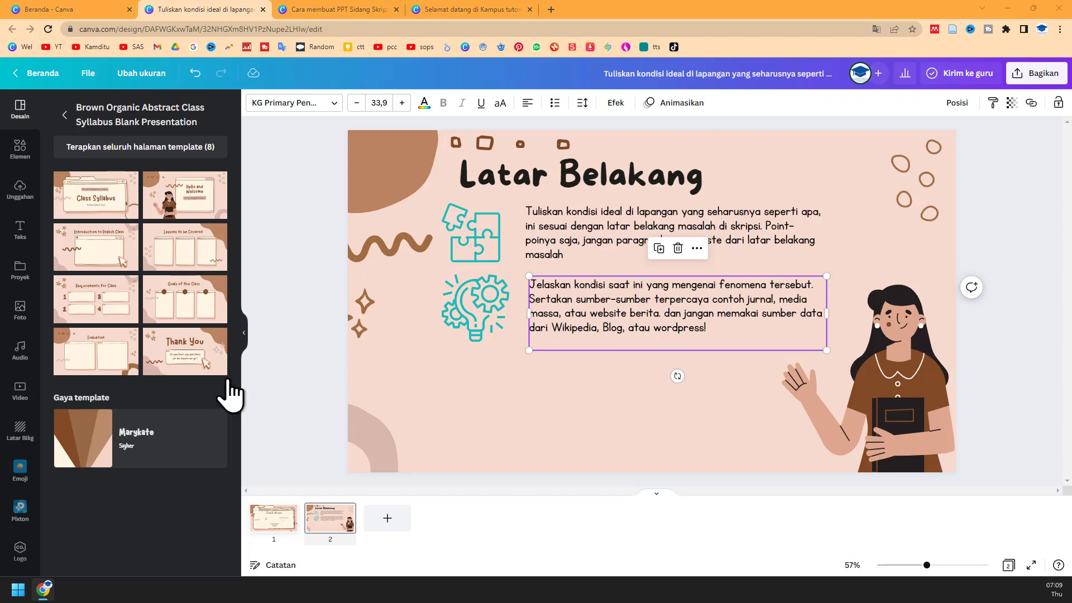
# - Paste the checklist icon with "Masalah menarik untuk diteliti" as the third point, lined up below the other two
pyautogui.click(552, 447)
pyautogui.hotkey('ctrl', 'v')
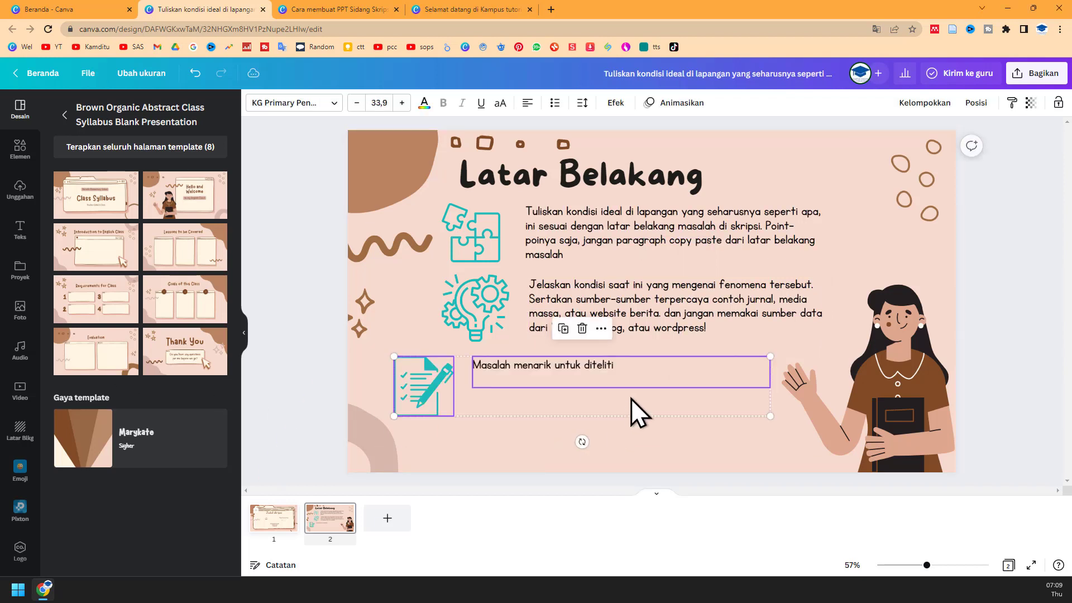
pyautogui.moveTo(591, 374); pyautogui.dragTo(644, 375)
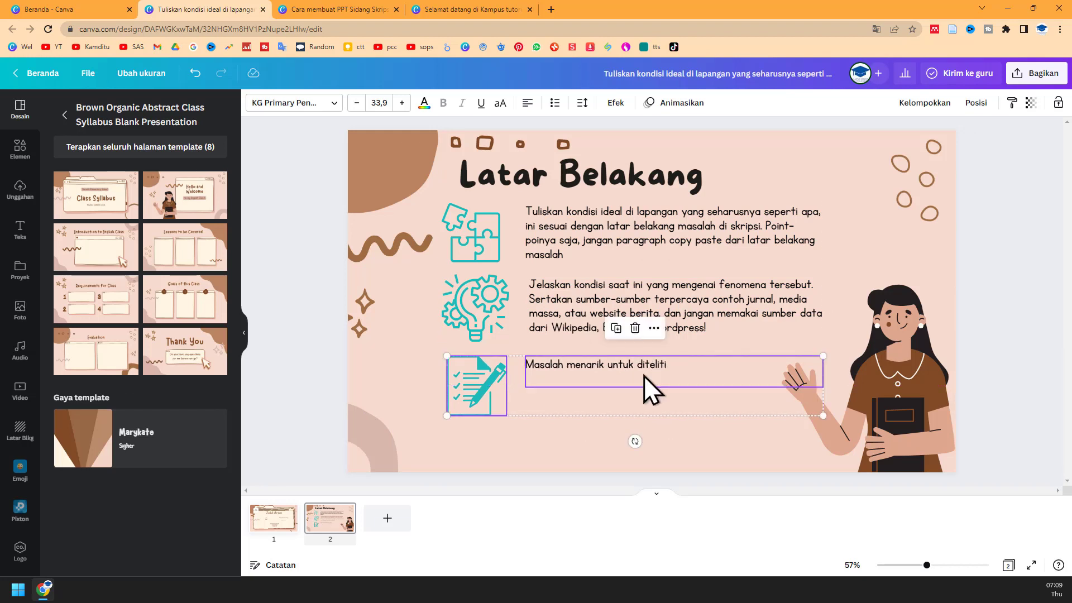
pyautogui.click(634, 433)
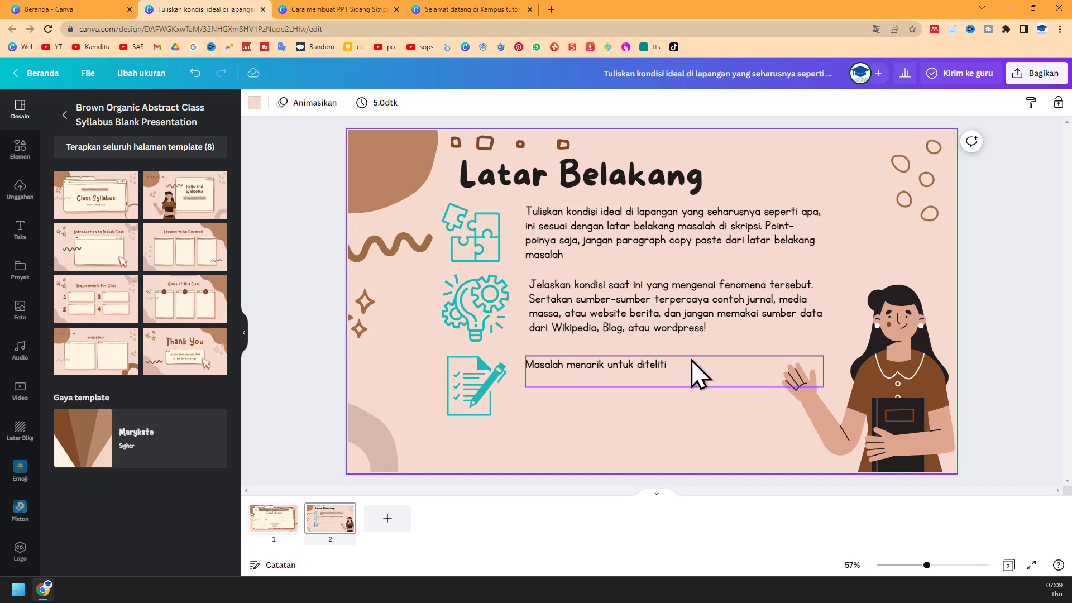
# - Recolour the checklist icon with the dark brown document colour
pyautogui.click(478, 392)
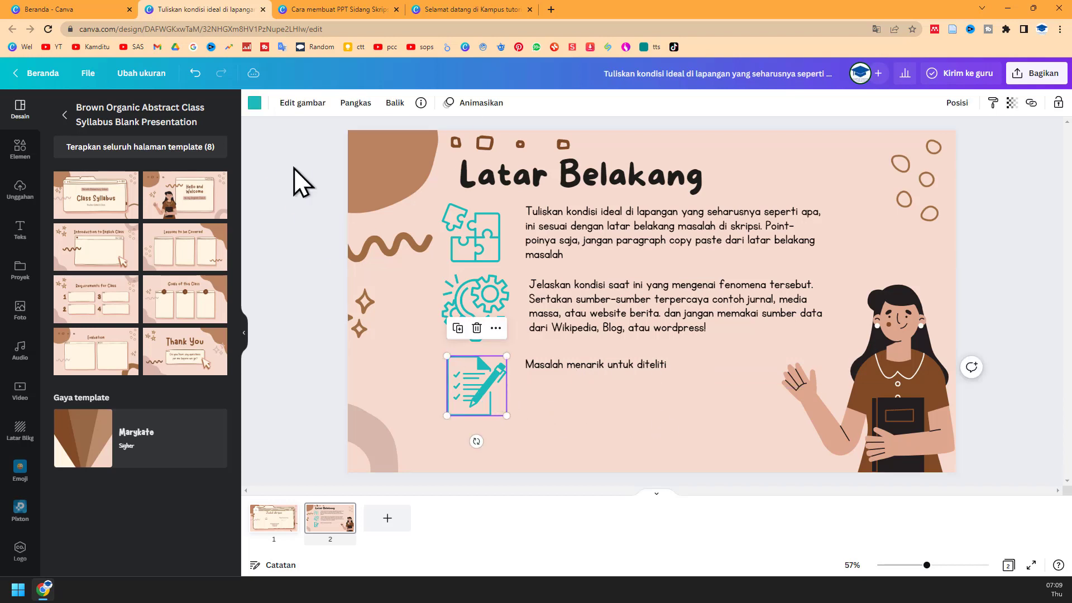
pyautogui.click(254, 105)
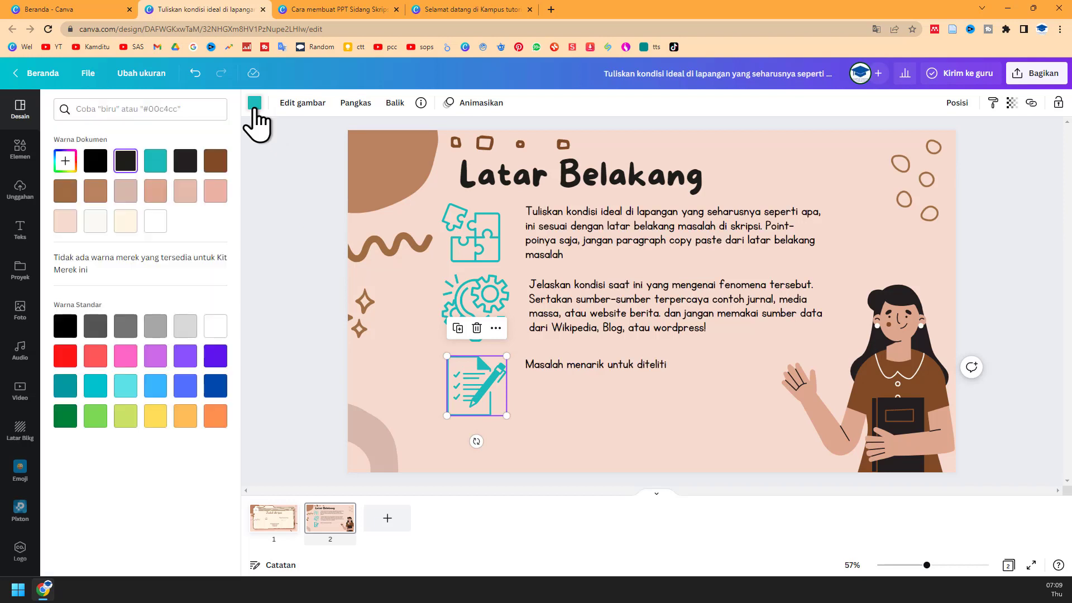
pyautogui.click(215, 162)
# - Recolour the lightbulb icon dark brown and copy its style onto the puzzle icon
pyautogui.click(474, 279)
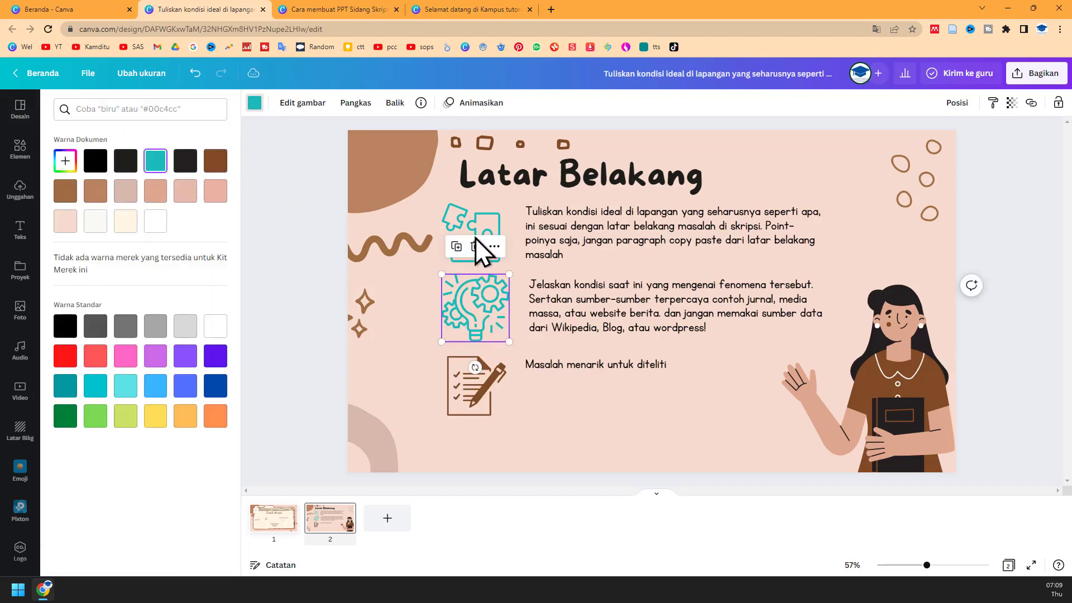
pyautogui.keyDown('shift'); pyautogui.click(479, 219); pyautogui.keyUp('shift')
pyautogui.keyDown('shift'); pyautogui.click(479, 218); pyautogui.keyUp('shift')
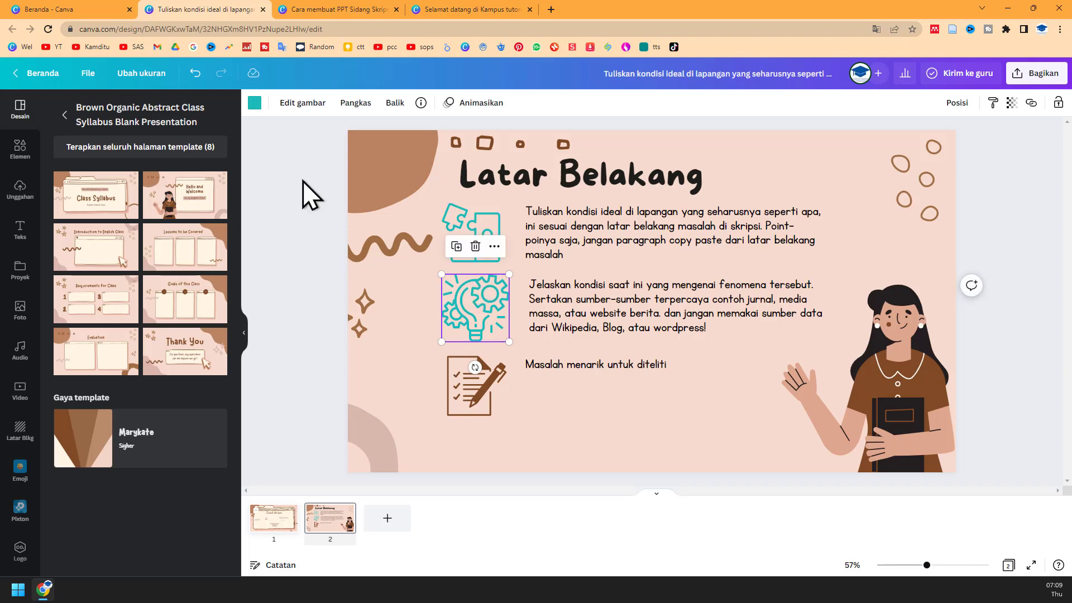
pyautogui.click(254, 105)
pyautogui.click(216, 161)
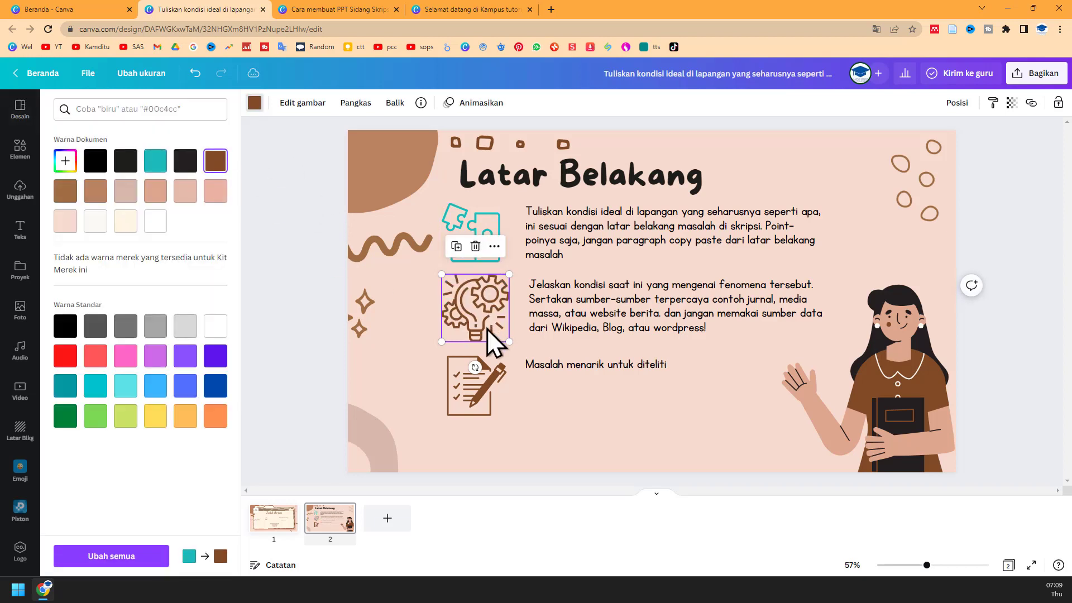
pyautogui.click(993, 103)
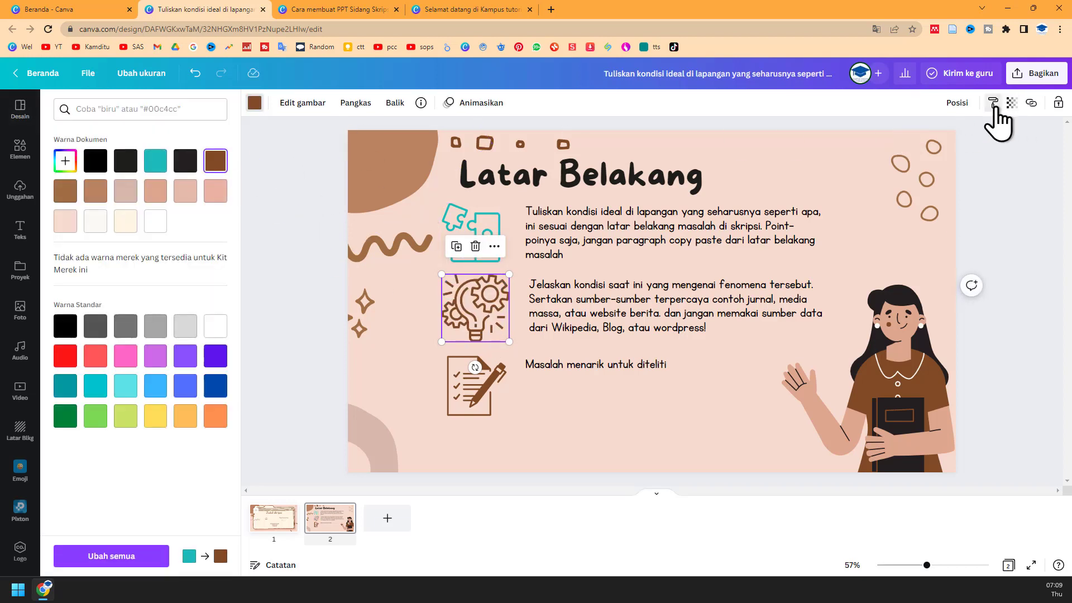
pyautogui.click(474, 226)
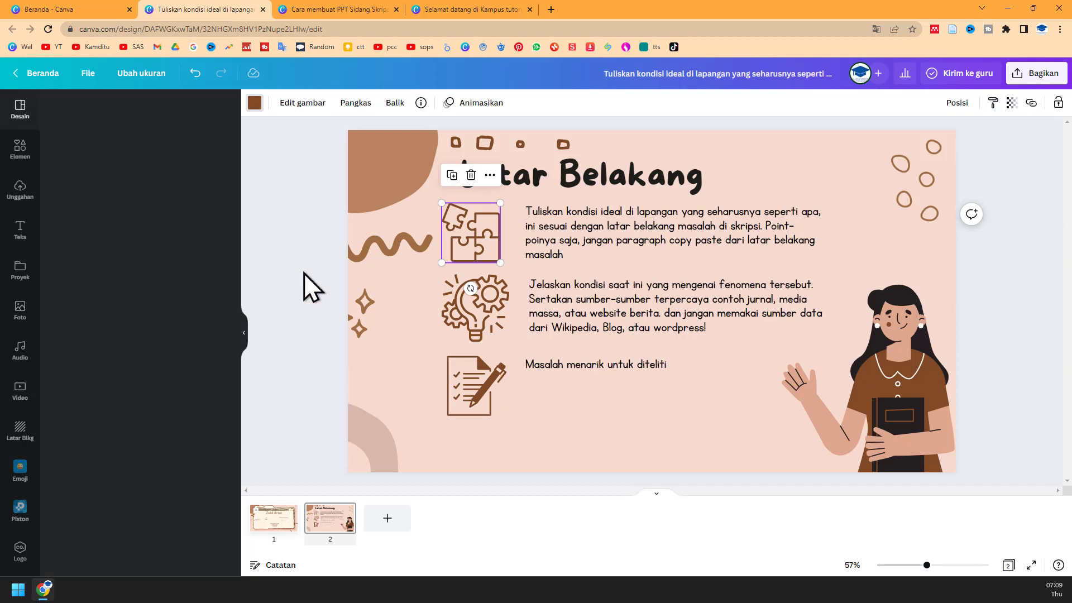
# - Change the "Latar Belakang" title's text colour to the dark brown document colour
pyautogui.click(635, 186)
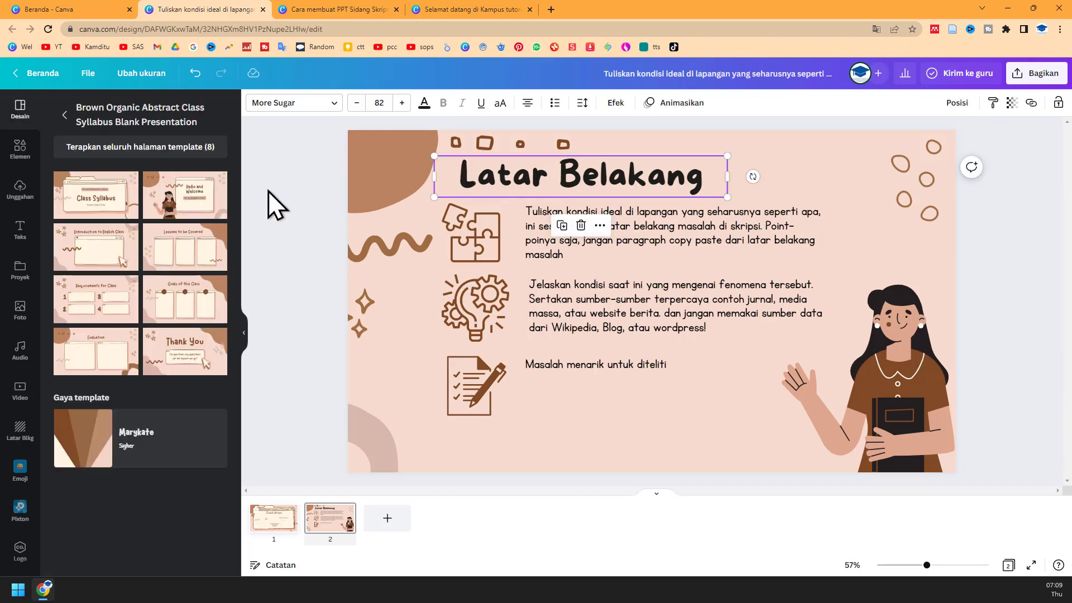
pyautogui.click(424, 104)
pyautogui.click(185, 167)
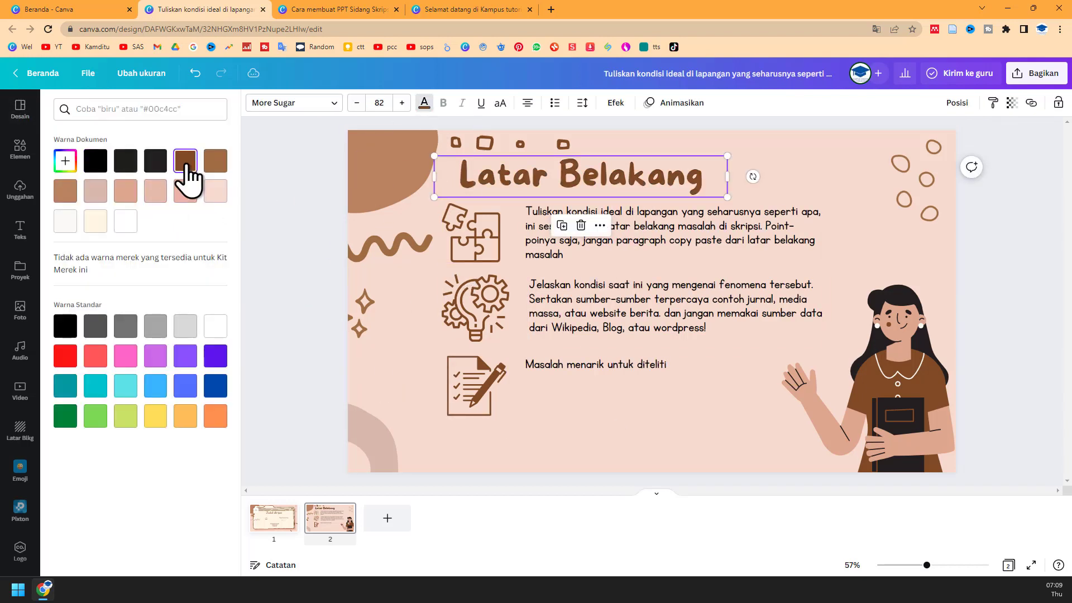
# - Set the first paragraph's text colour to dark brown and apply the change to all text of the same colour
pyautogui.click(633, 256)
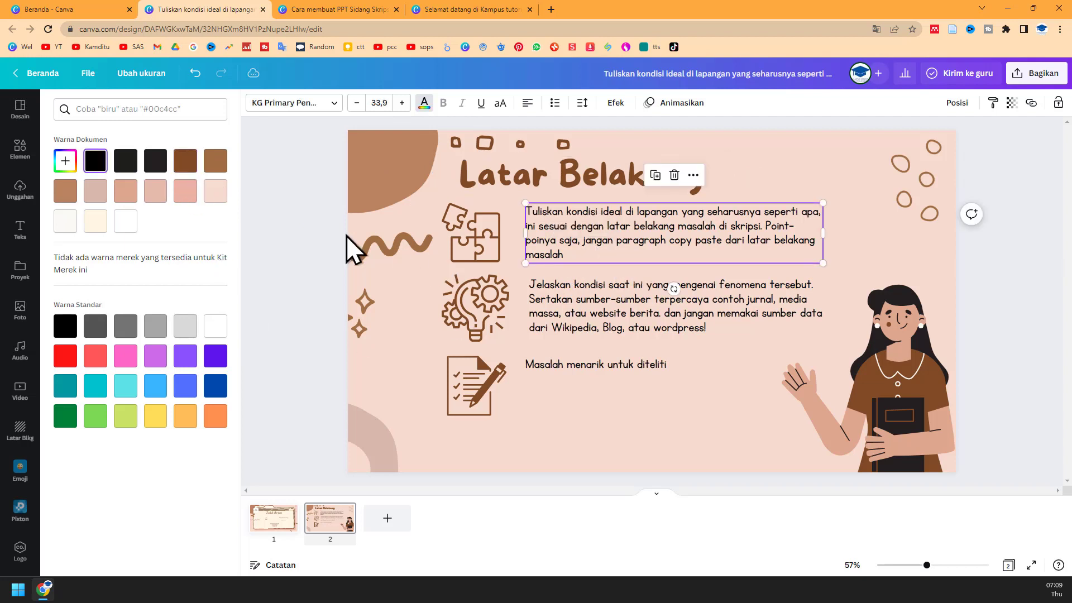
pyautogui.click(187, 163)
pyautogui.click(146, 561)
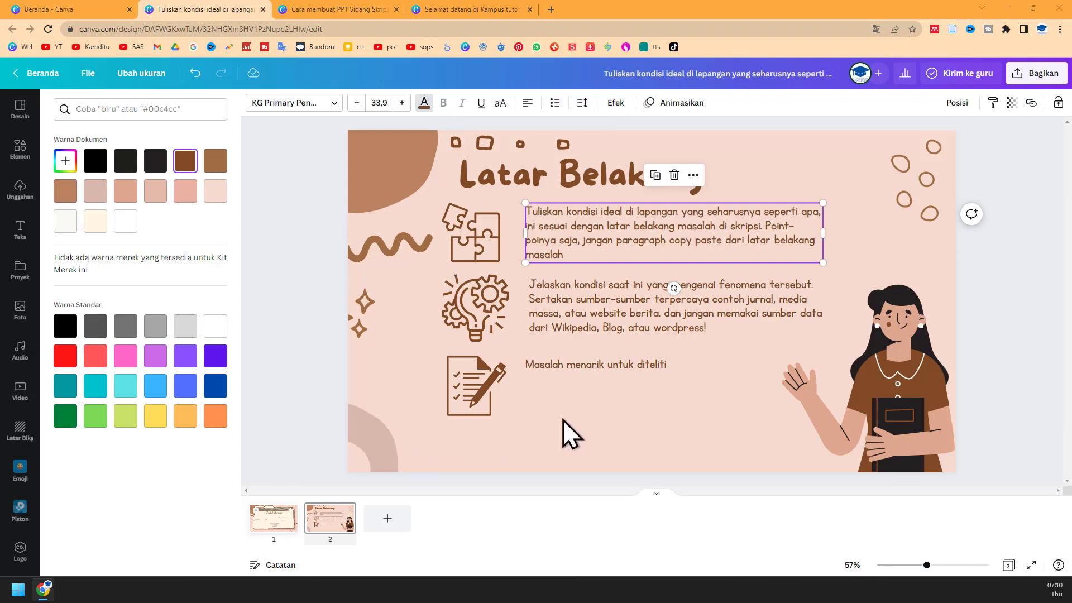
# - Add the "Introduction to English Class" template page as slide 3 and move its squiggle and cursor graphic outward toward the slide's edges
pyautogui.click(31, 115)
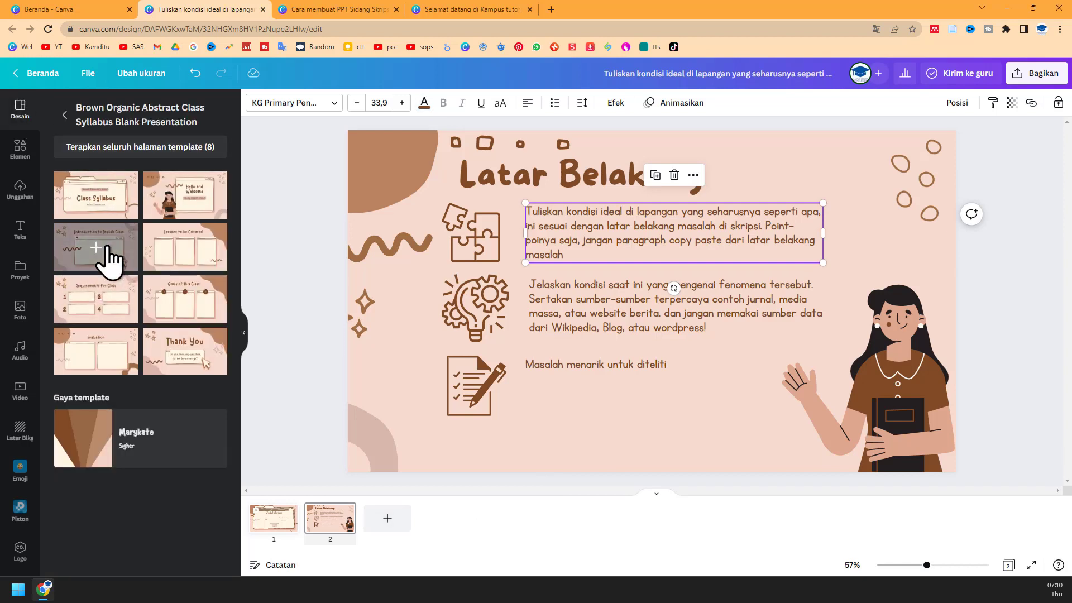
pyautogui.click(113, 258)
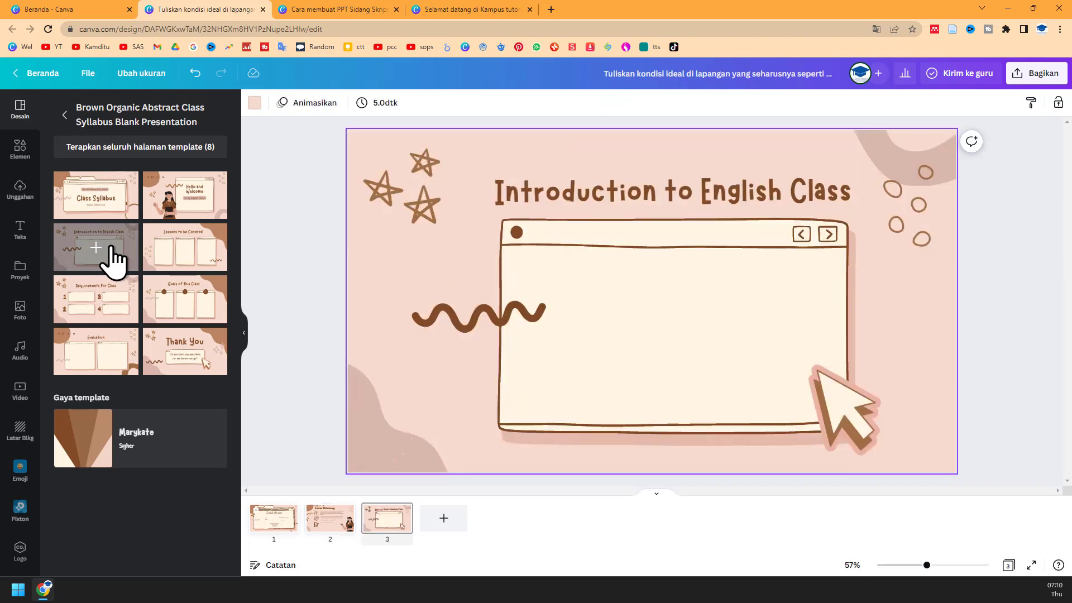
pyautogui.moveTo(535, 326); pyautogui.dragTo(443, 318)
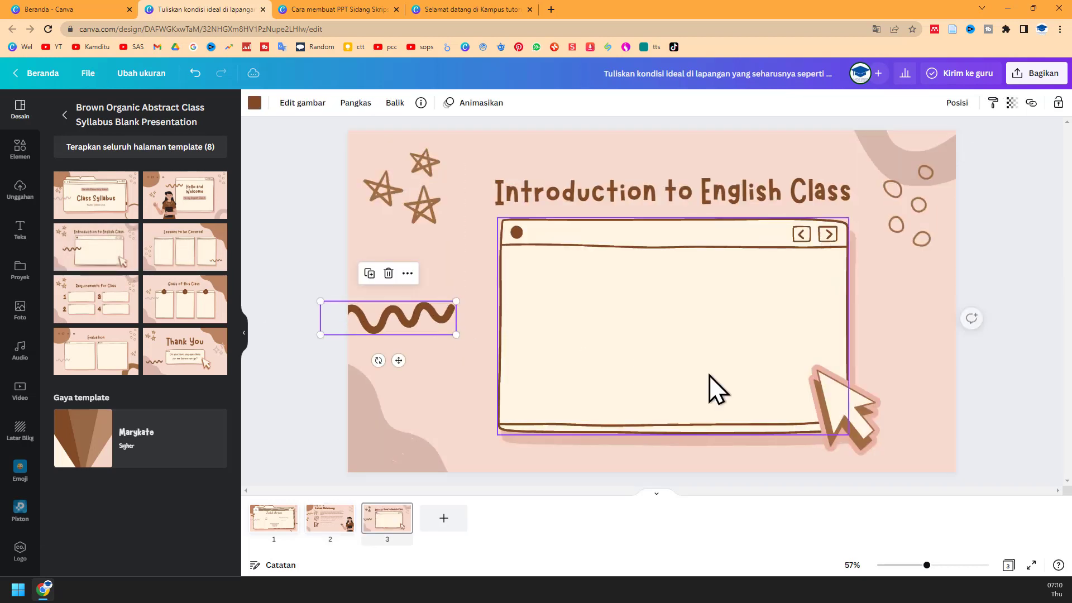
pyautogui.moveTo(840, 399); pyautogui.dragTo(892, 420)
# - Enlarge slide 3's window frame and its shadow to cover most of the slide, and shift the stars toward the upper-left corner
pyautogui.moveTo(766, 358); pyautogui.dragTo(694, 313)
pyautogui.hotkey('ctrl', 'z')
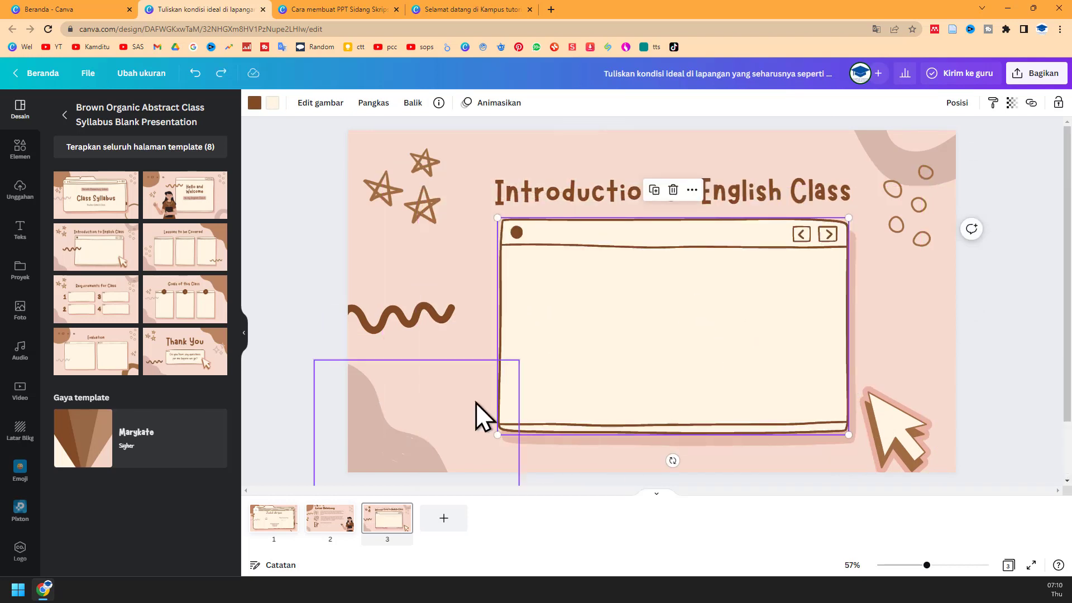
pyautogui.click(476, 403)
pyautogui.moveTo(488, 303); pyautogui.dragTo(691, 346)
pyautogui.moveTo(783, 425); pyautogui.dragTo(685, 359)
pyautogui.moveTo(768, 387); pyautogui.dragTo(915, 450)
pyautogui.moveTo(720, 374); pyautogui.dragTo(727, 369)
pyautogui.moveTo(411, 203); pyautogui.dragTo(363, 177)
# - Try to fit the "Introduction to English Class" title into the frame's header bar by moving it and shrinking it to size 73,9
pyautogui.moveTo(783, 206); pyautogui.dragTo(756, 173)
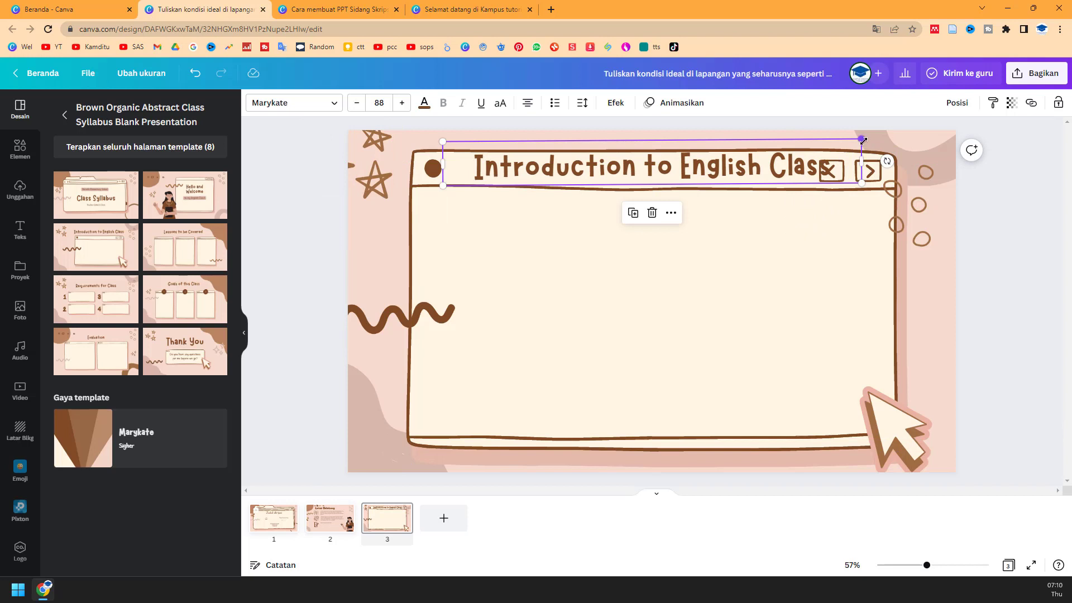
pyautogui.moveTo(862, 140); pyautogui.dragTo(794, 147)
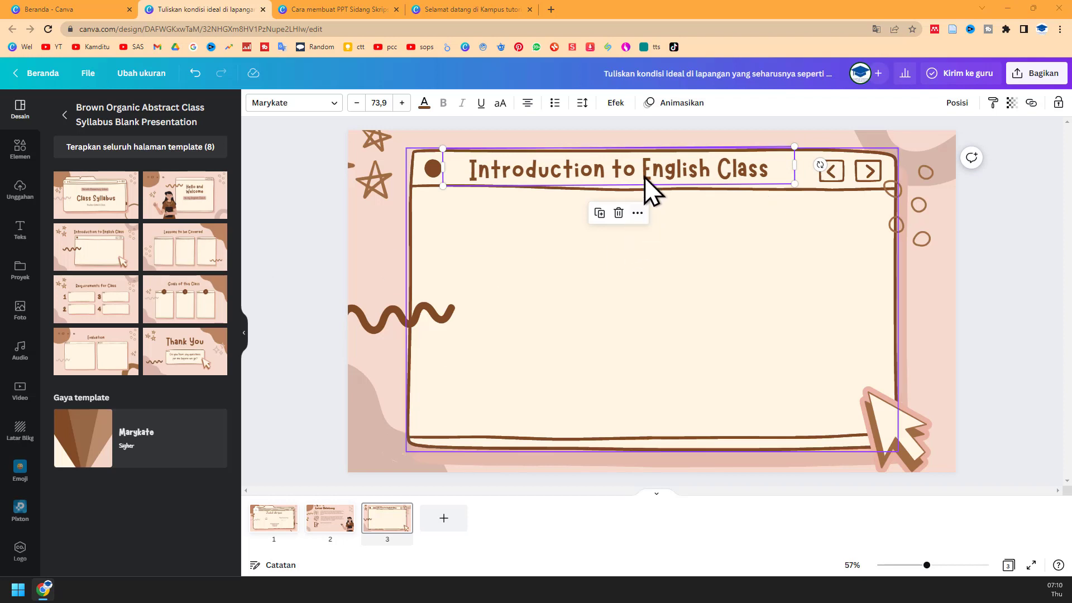
pyautogui.click(664, 193)
pyautogui.hotkey('ctrl', 'z')
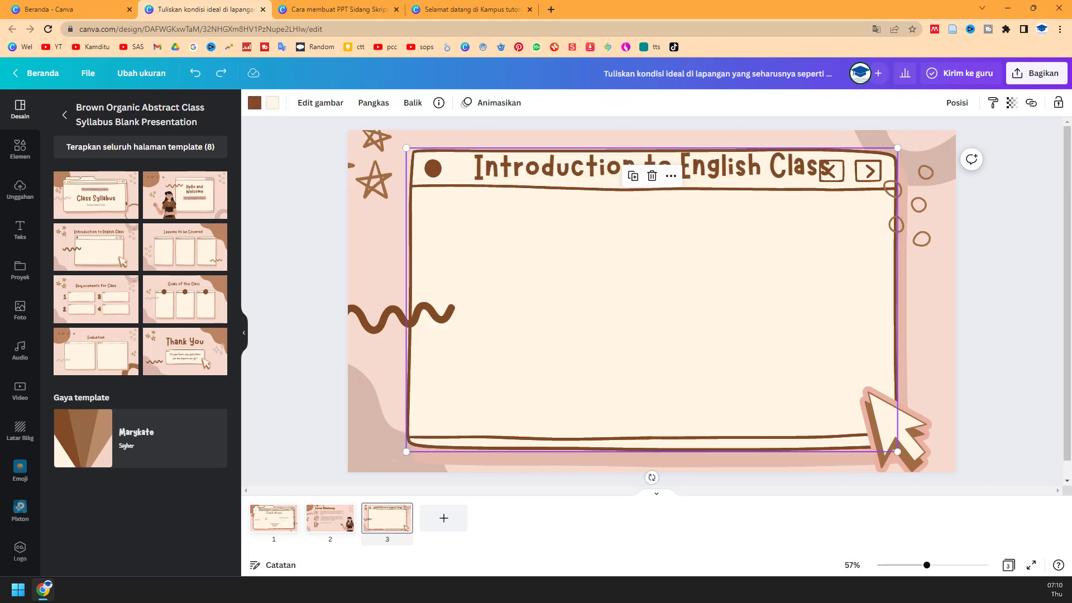
# - Delete the "Introduction to English Class" title and paste in the "Tujuan Penelitian" title with its numbered list of objectives
pyautogui.click(725, 167)
pyautogui.press('Delete')
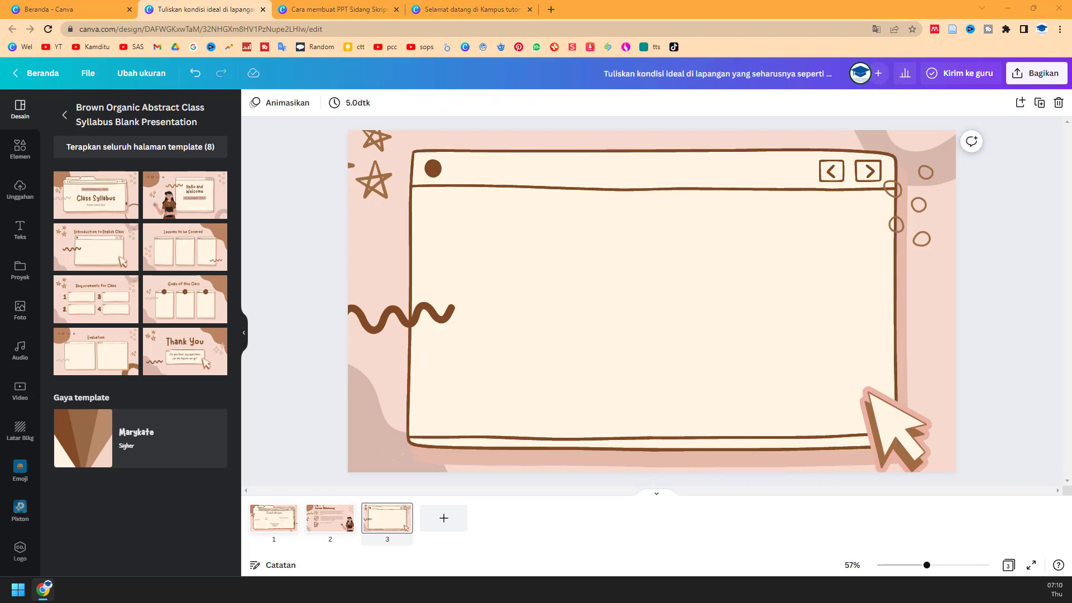
pyautogui.click(701, 371)
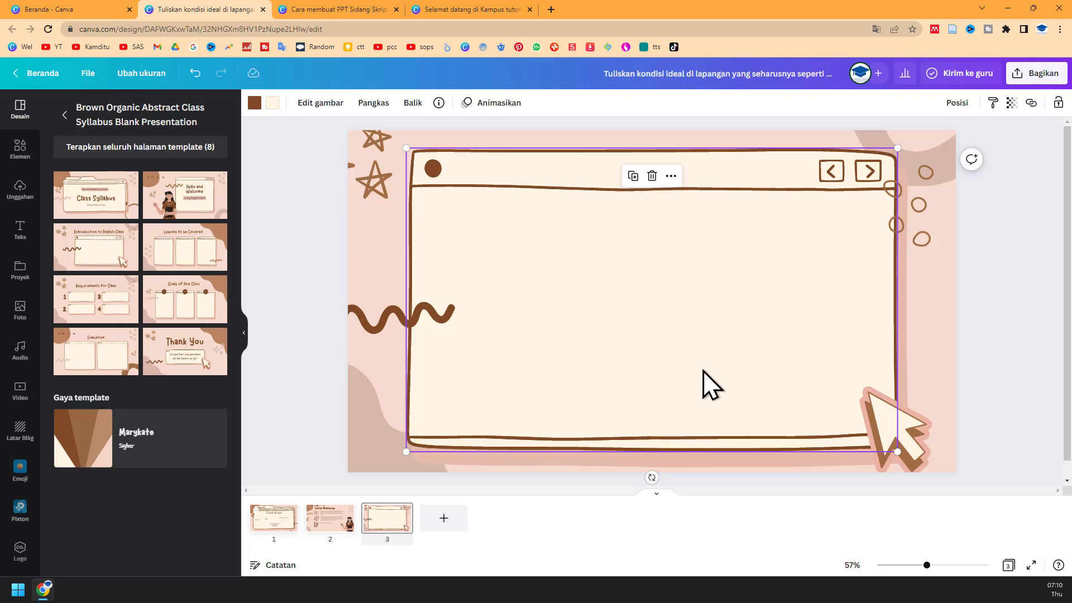
pyautogui.hotkey('ctrl', 'z')
pyautogui.click(944, 319)
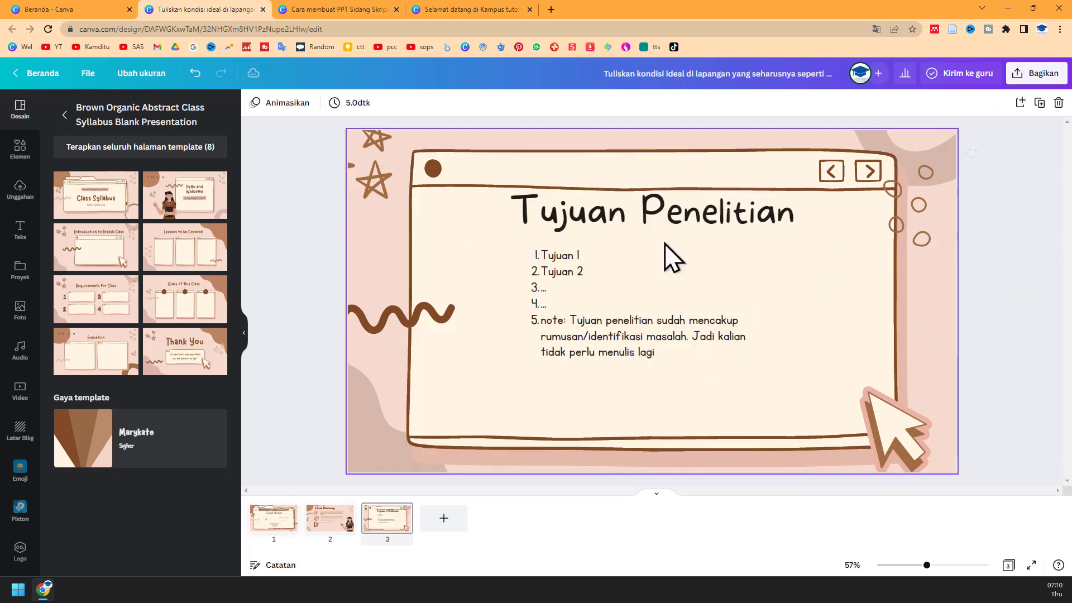
# - Move the "Tujuan Penelitian" title into the frame's header bar and shrink it to font size 73,6
pyautogui.moveTo(632, 185); pyautogui.dragTo(608, 169)
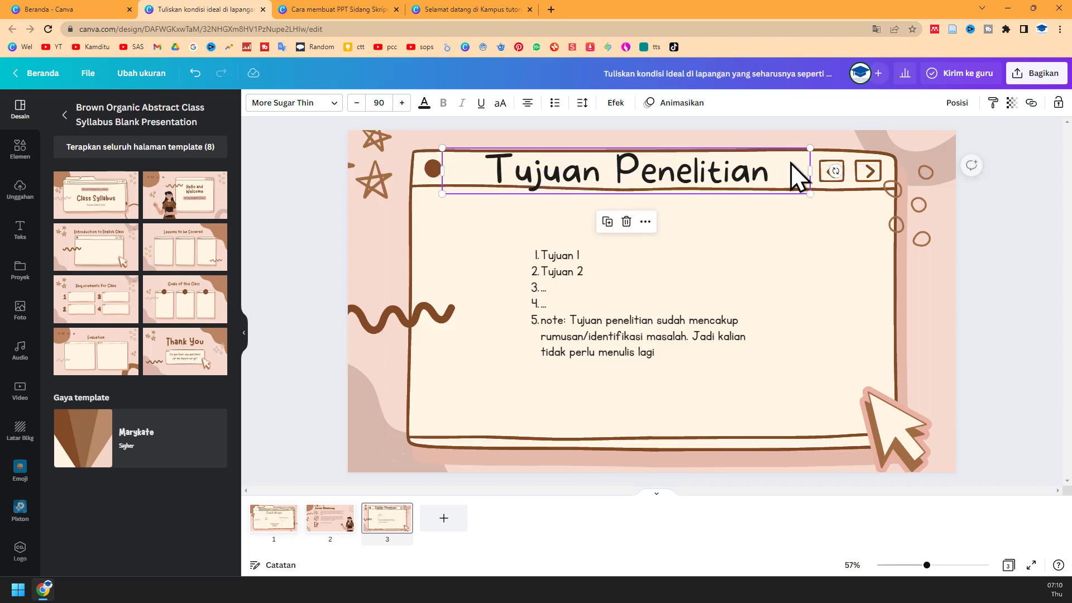
pyautogui.moveTo(810, 148); pyautogui.dragTo(743, 156)
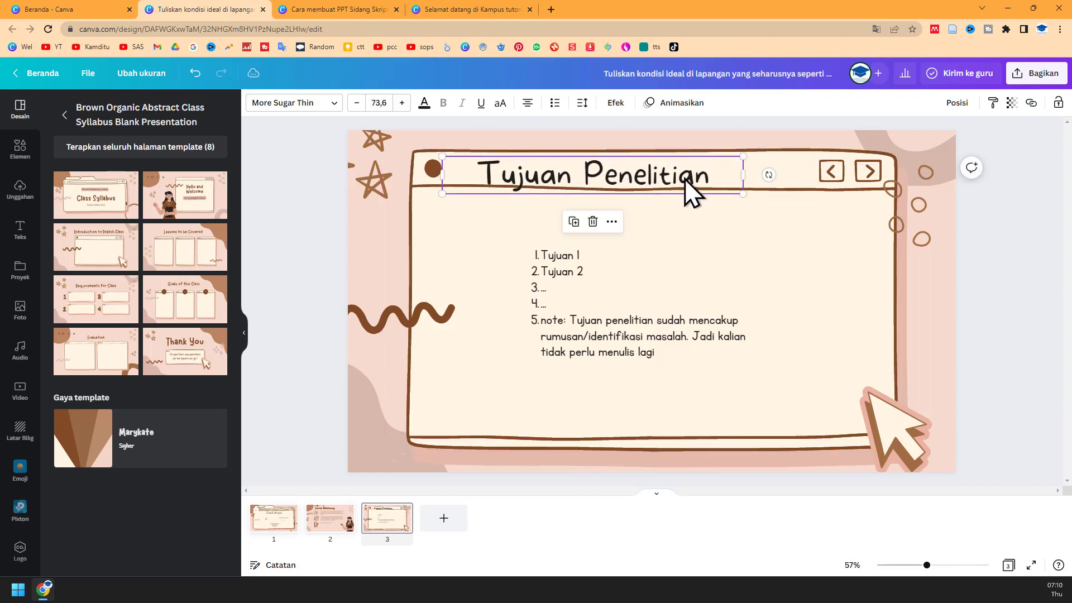
pyautogui.moveTo(684, 179); pyautogui.dragTo(681, 171)
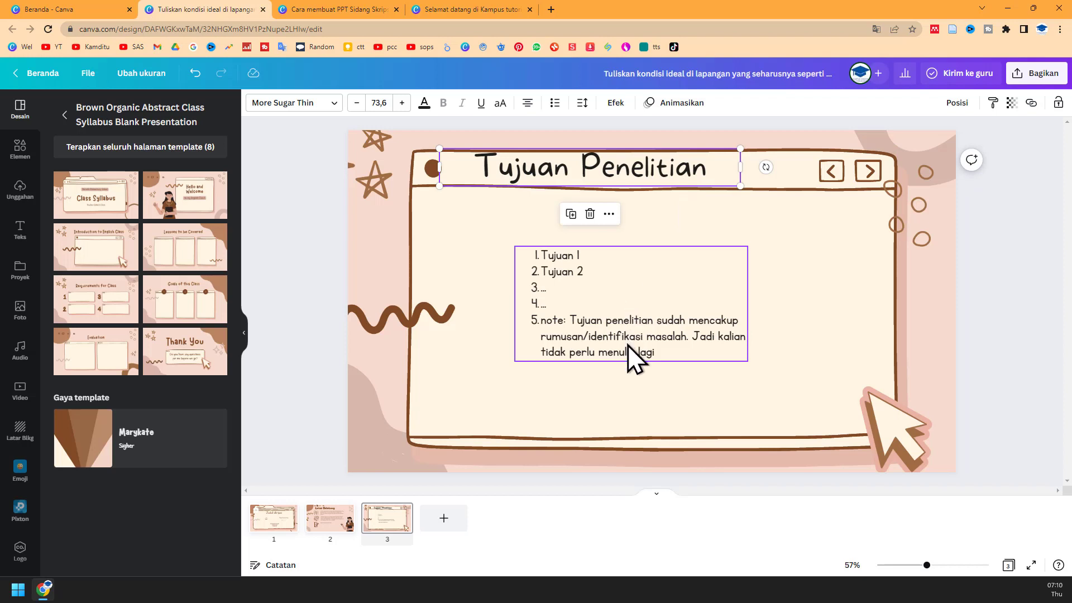
# - Enlarge the numbered list to font size 51,7, position it centrally inside the frame, and nudge the "Tujuan Penelitian" title left
pyautogui.moveTo(679, 355); pyautogui.dragTo(646, 314)
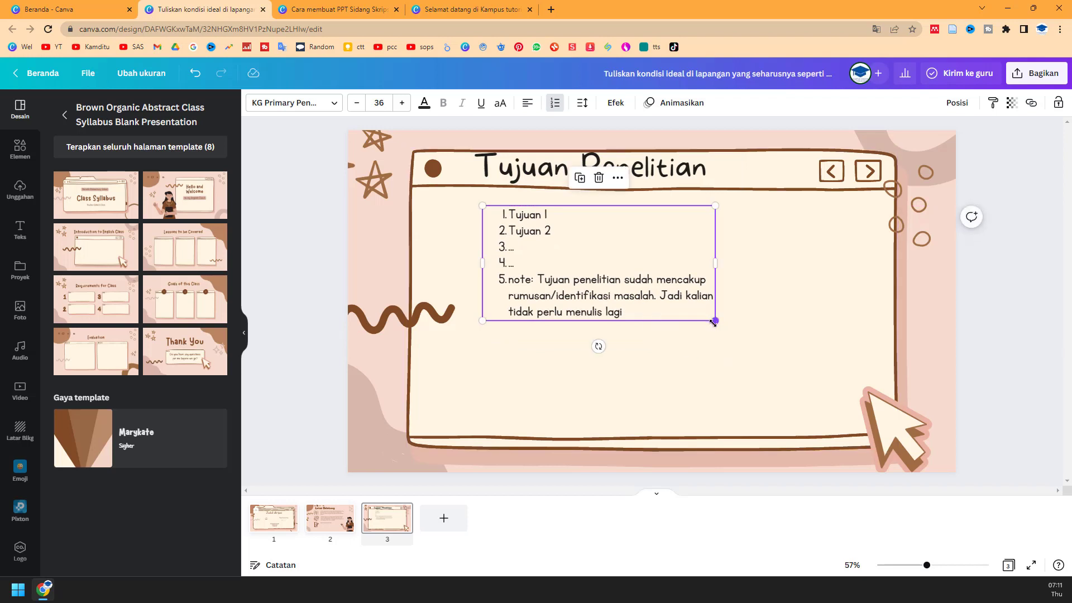
pyautogui.moveTo(715, 321); pyautogui.dragTo(837, 386)
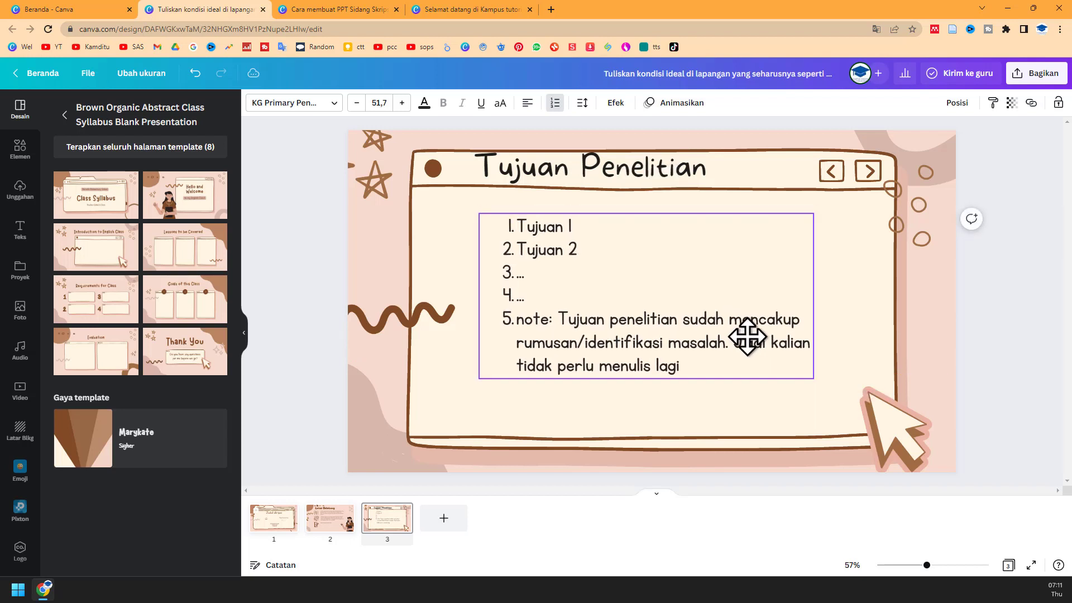
pyautogui.moveTo(747, 336); pyautogui.dragTo(747, 337)
pyautogui.click(682, 166)
pyautogui.moveTo(682, 166); pyautogui.dragTo(670, 168)
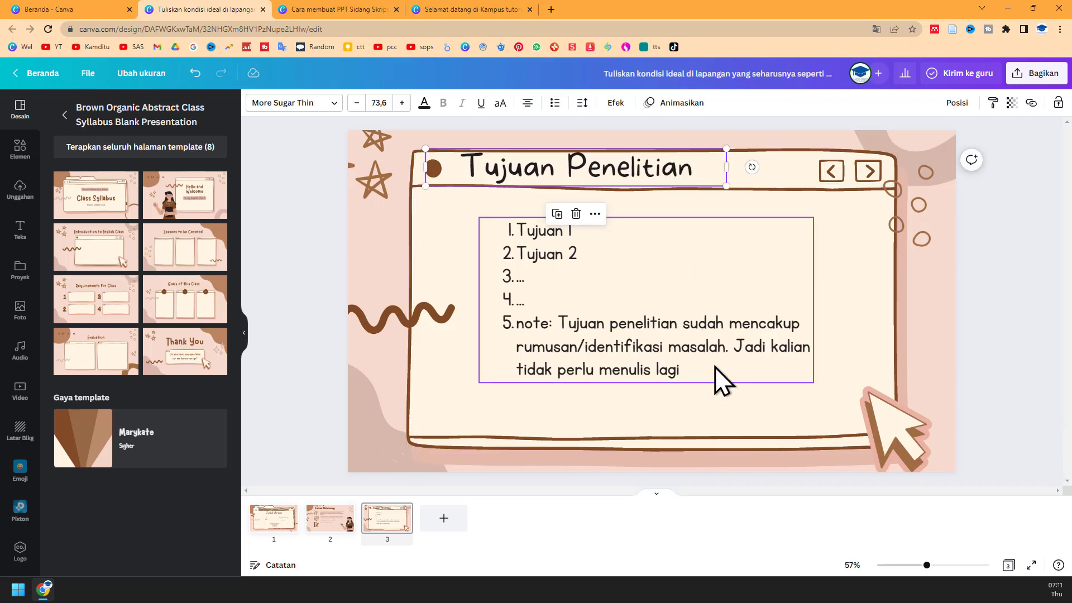
# - Set the text colour of the "Tujuan Penelitian" title and the numbered list to the dark brown document colour
pyautogui.click(424, 103)
pyautogui.click(185, 159)
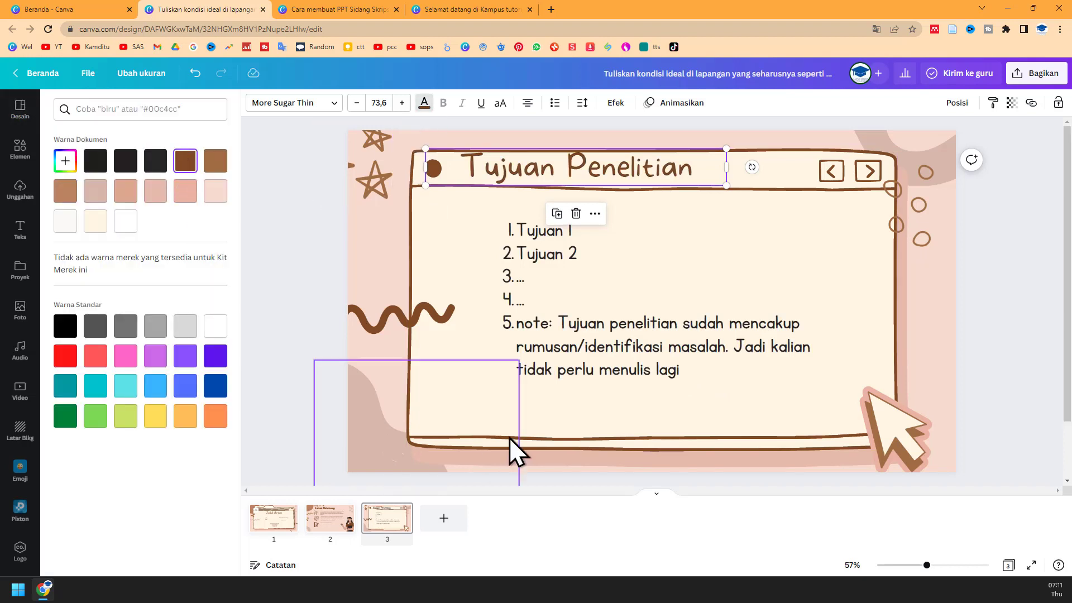
pyautogui.click(590, 362)
pyautogui.click(184, 161)
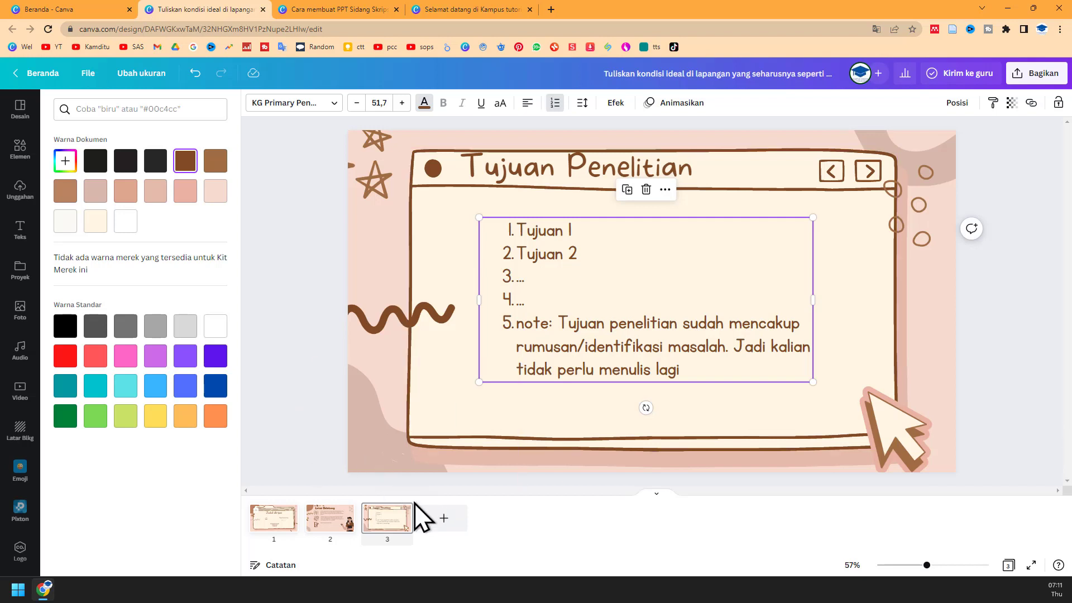
# - Add the "Requirements for Class" template page as slide 4 and change its title to "Teori"
pyautogui.click(20, 109)
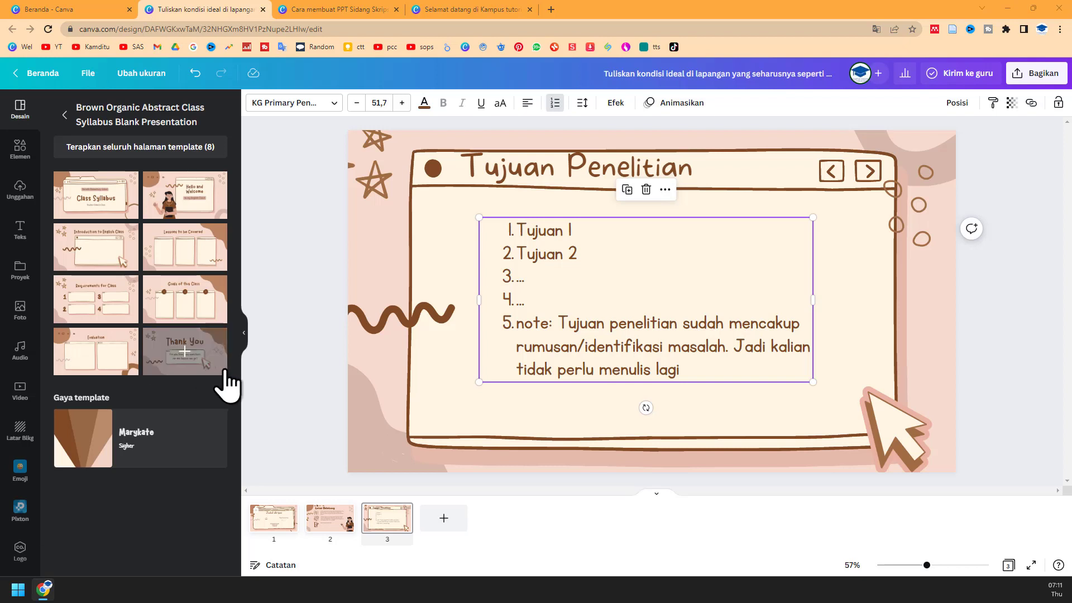
pyautogui.click(107, 305)
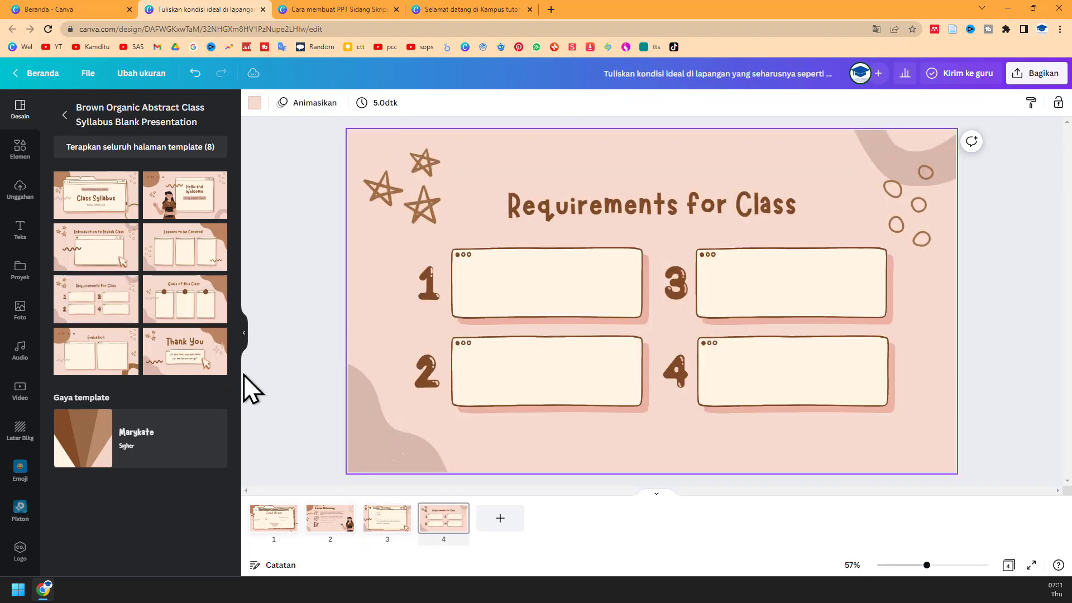
pyautogui.doubleClick(686, 214)
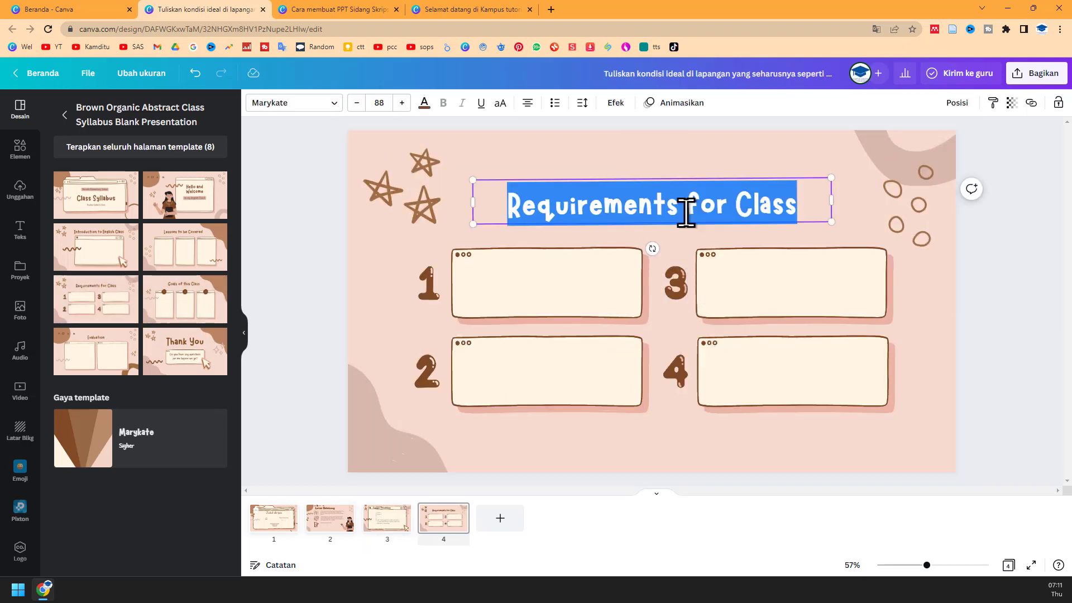
pyautogui.write('Teori')
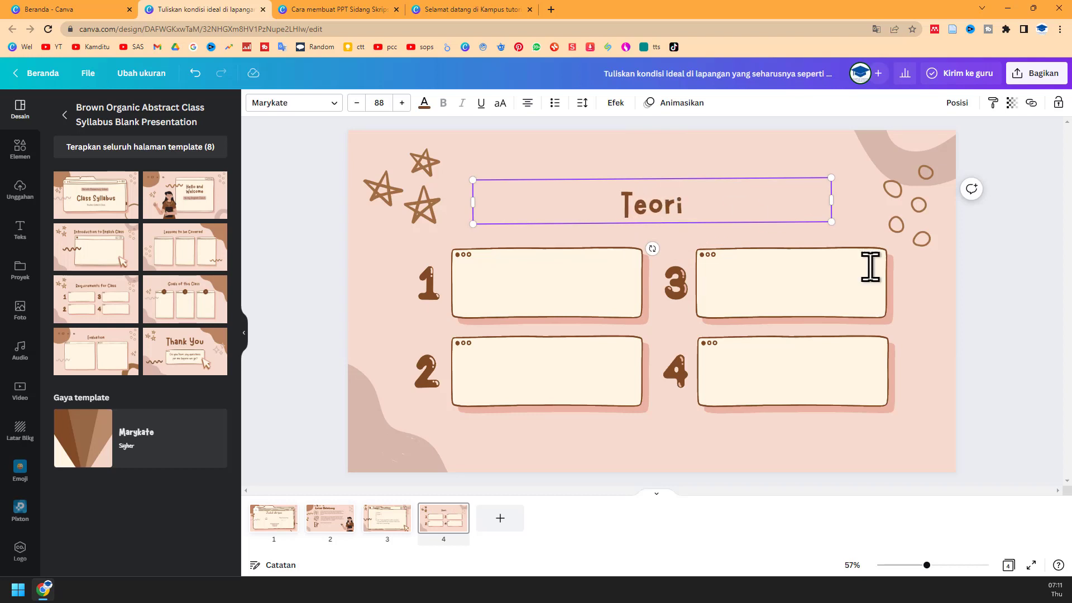
pyautogui.click(997, 334)
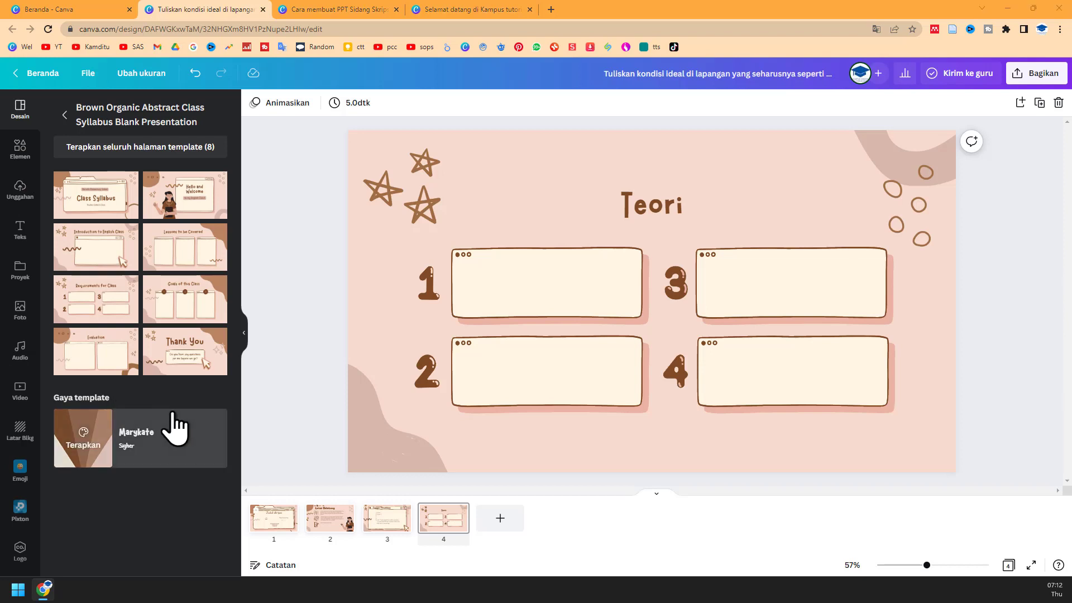
# - Add the "Evaluation" template page as slide 5, retitle it "Kerangka berfikir" on one line, and move the title up
pyautogui.click(114, 351)
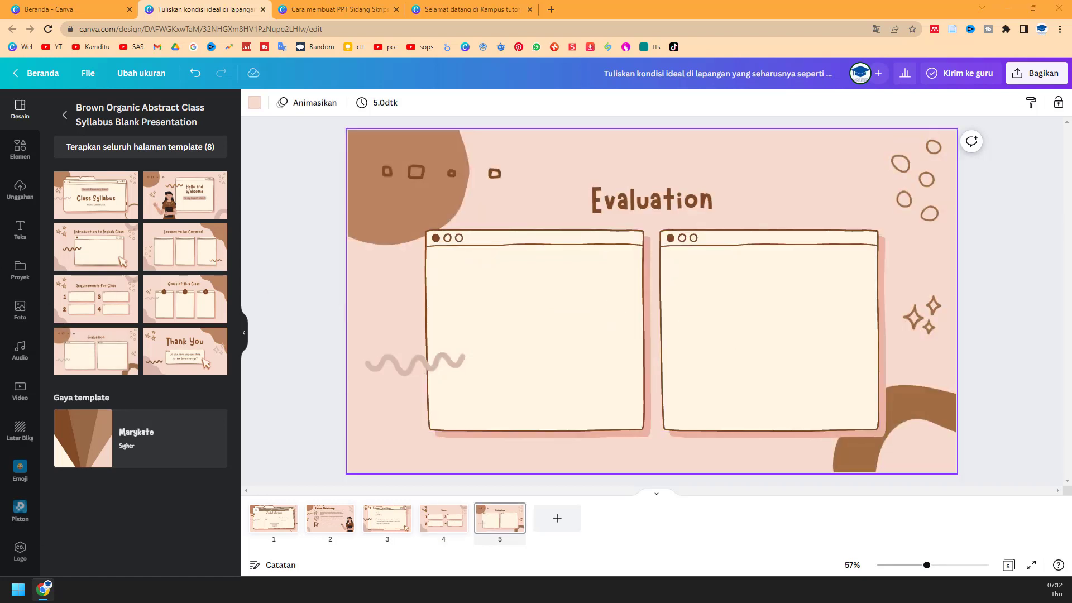
pyautogui.click(669, 196)
pyautogui.click(669, 197)
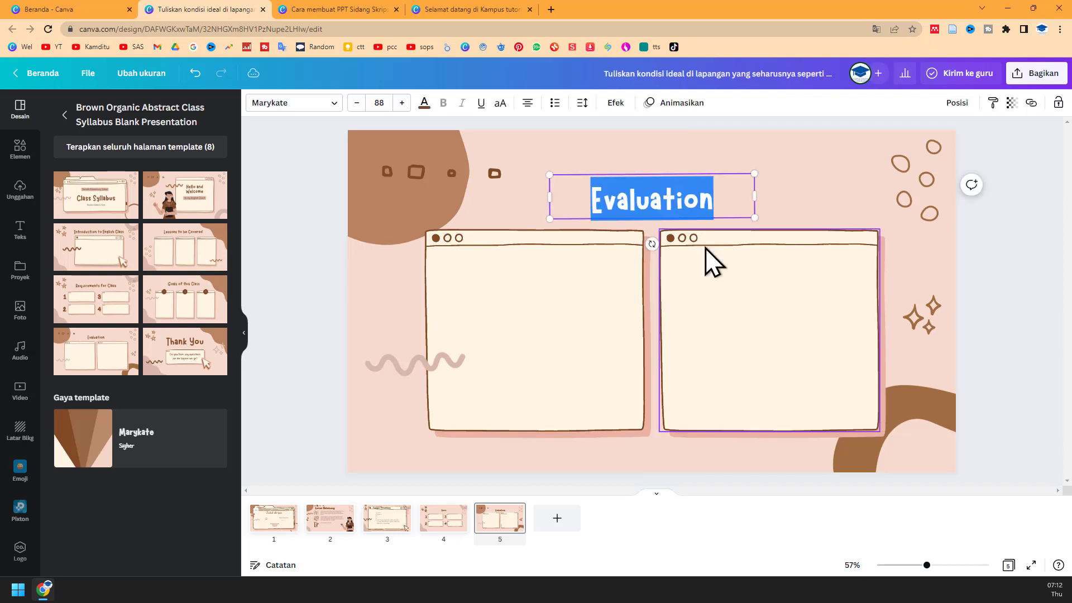
pyautogui.write('Kerangka berfikir')
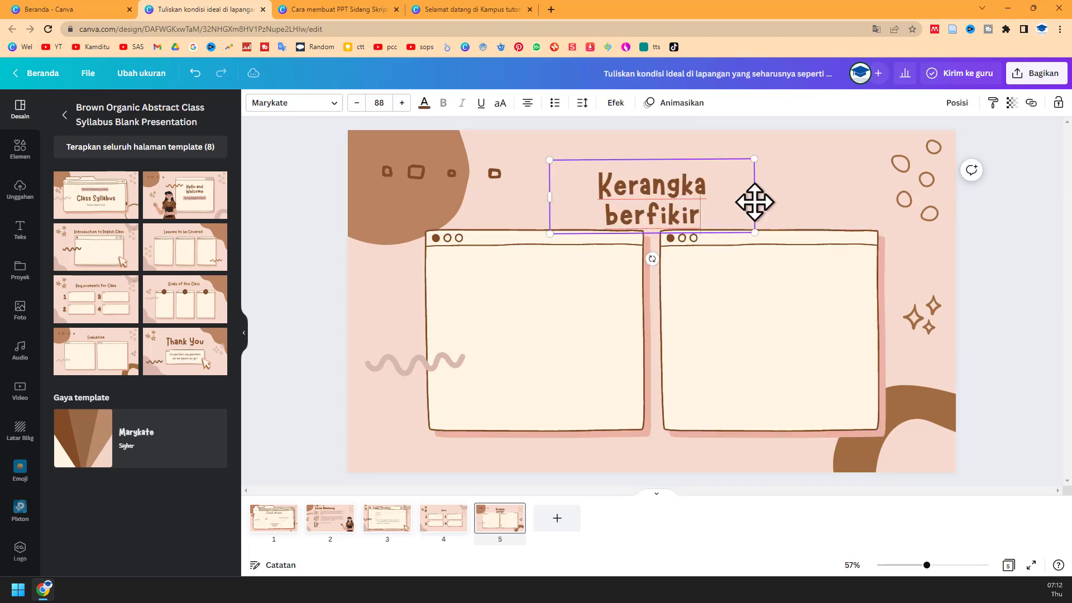
pyautogui.moveTo(754, 195); pyautogui.dragTo(840, 198)
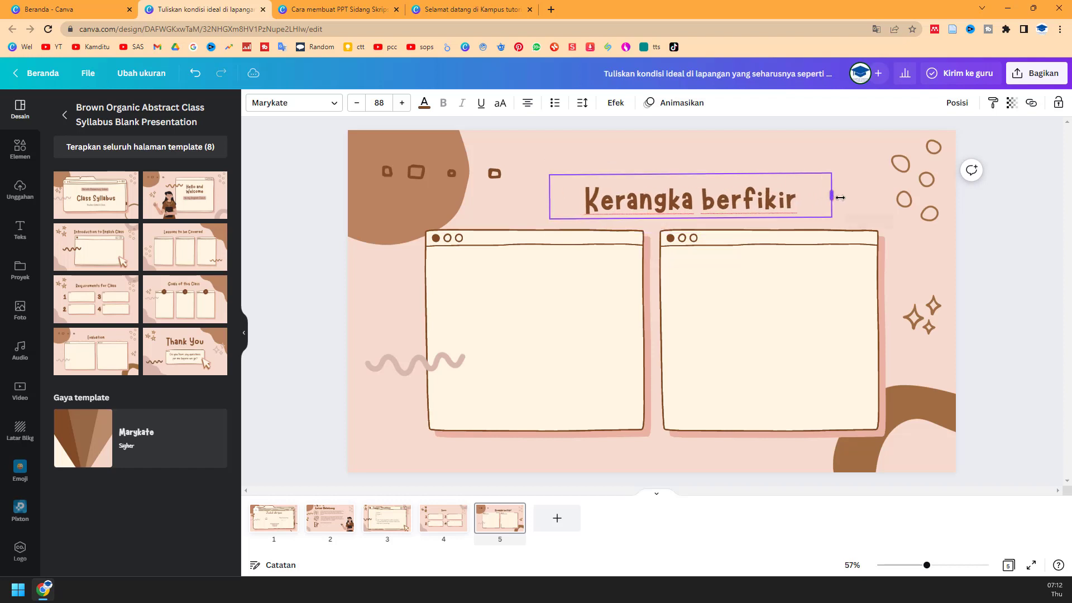
pyautogui.click(904, 256)
pyautogui.moveTo(766, 195); pyautogui.dragTo(730, 159)
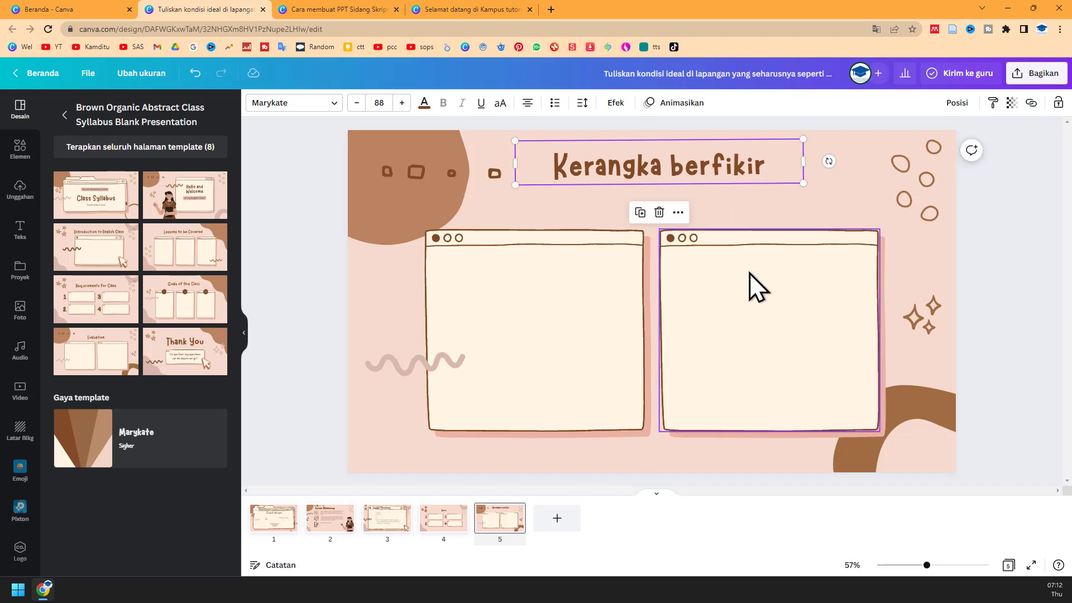
# - Delete both window frames from slide 5 and shift the brown corner shapes farther toward the slide's corners
pyautogui.click(749, 273)
pyautogui.press('Delete')
pyautogui.click(574, 330)
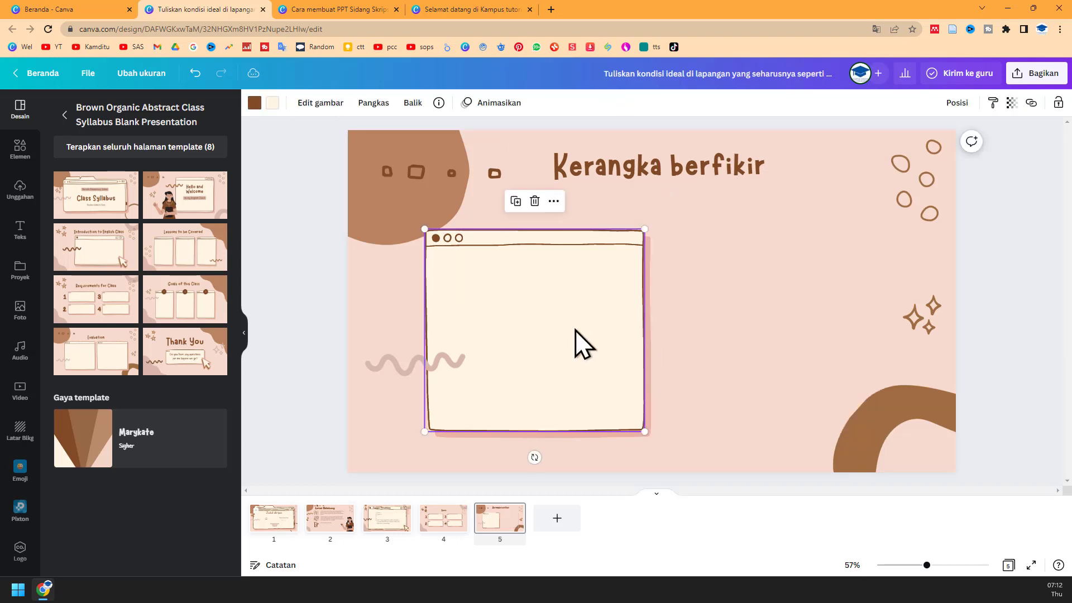
pyautogui.press('Delete')
pyautogui.moveTo(866, 436); pyautogui.dragTo(891, 437)
pyautogui.moveTo(424, 208); pyautogui.dragTo(406, 179)
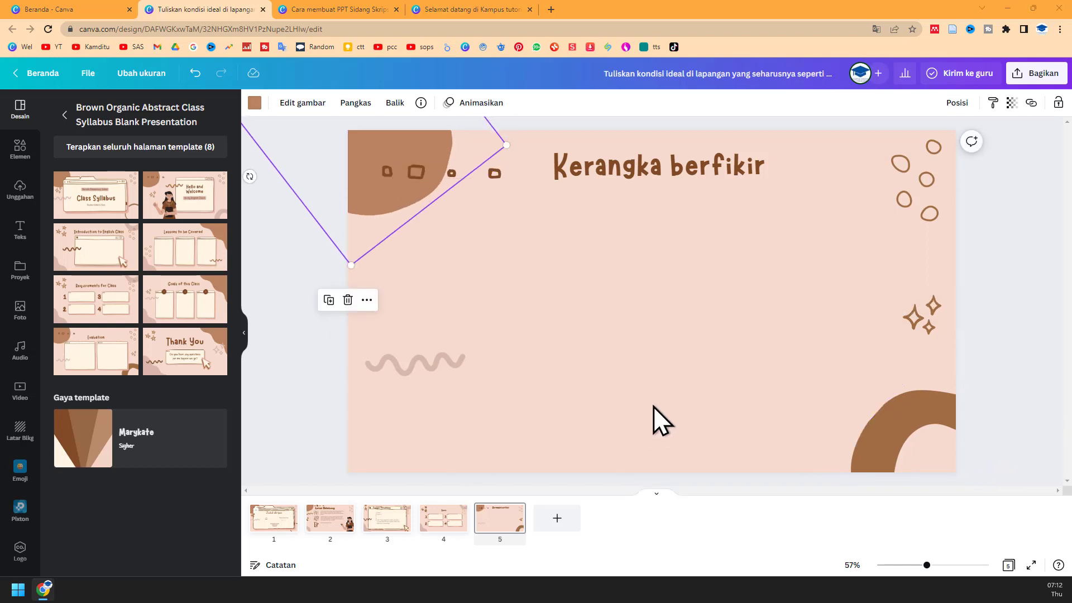
# - Add a note at the bottom of slide 5: "Note: Kuantitatif harus ada kerangka", "Kualitiatif tidak wajib menyesuaikan aturan kampus"
pyautogui.click(659, 378)
pyautogui.write('Note: Kuantitatif harus ada kerangka Kualitiatif tidak wajib menyesuaikan aturan kampus')
pyautogui.moveTo(672, 451); pyautogui.dragTo(678, 440)
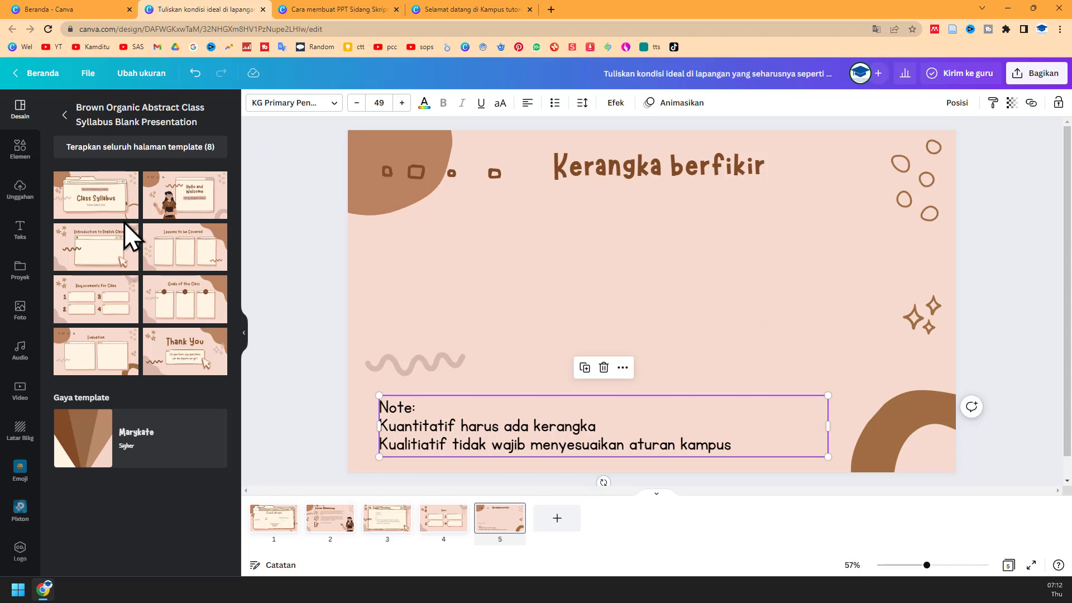
# - Search the elements for "chart" graphics and insert the pink circle diagram with five orange branches on slide 5
pyautogui.click(22, 152)
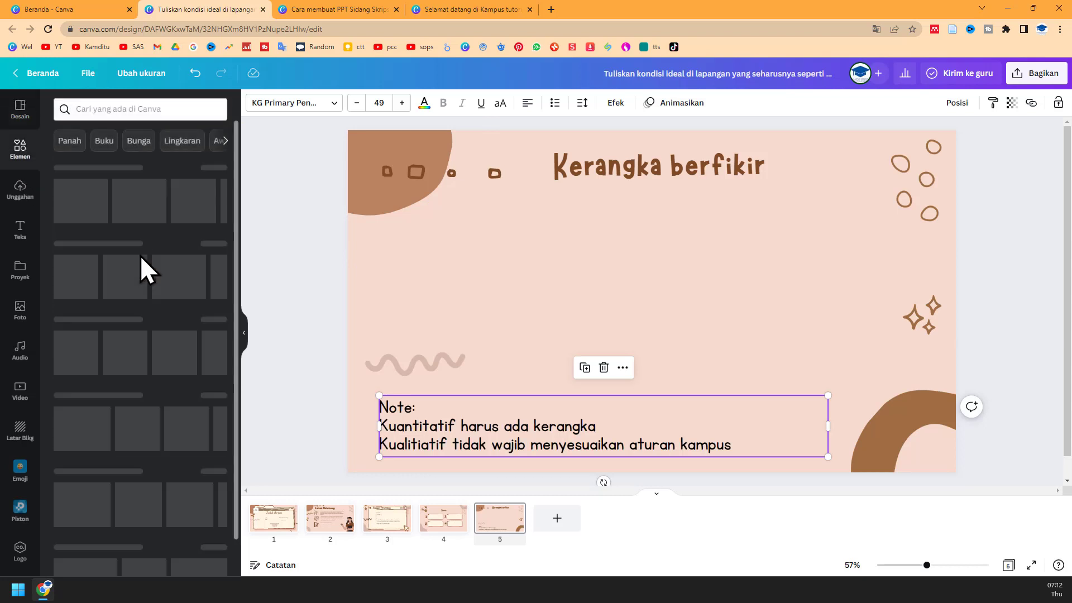
pyautogui.click(133, 109)
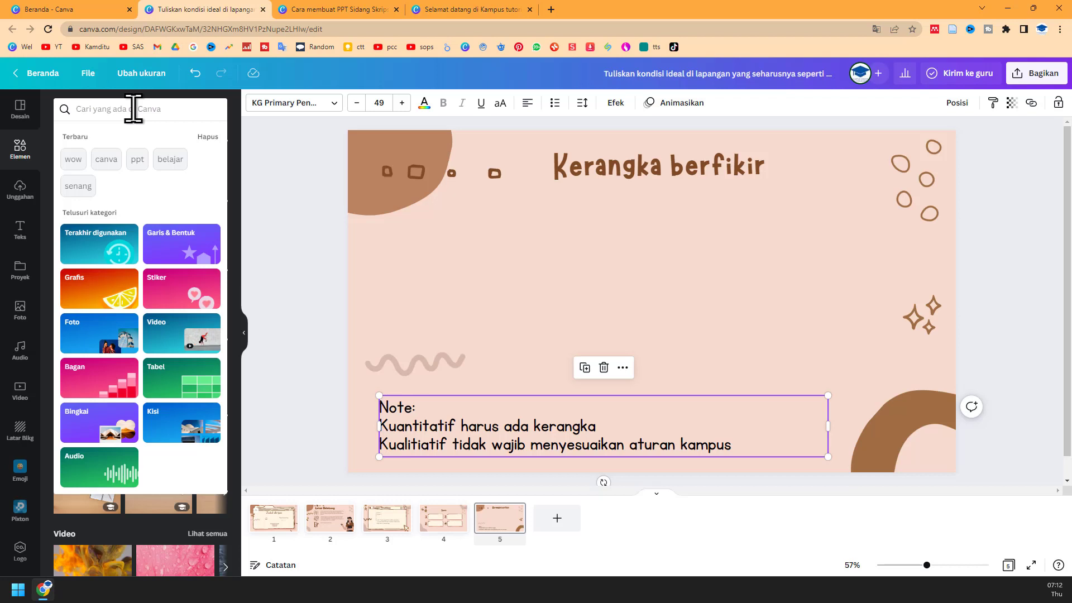
pyautogui.write('chart')
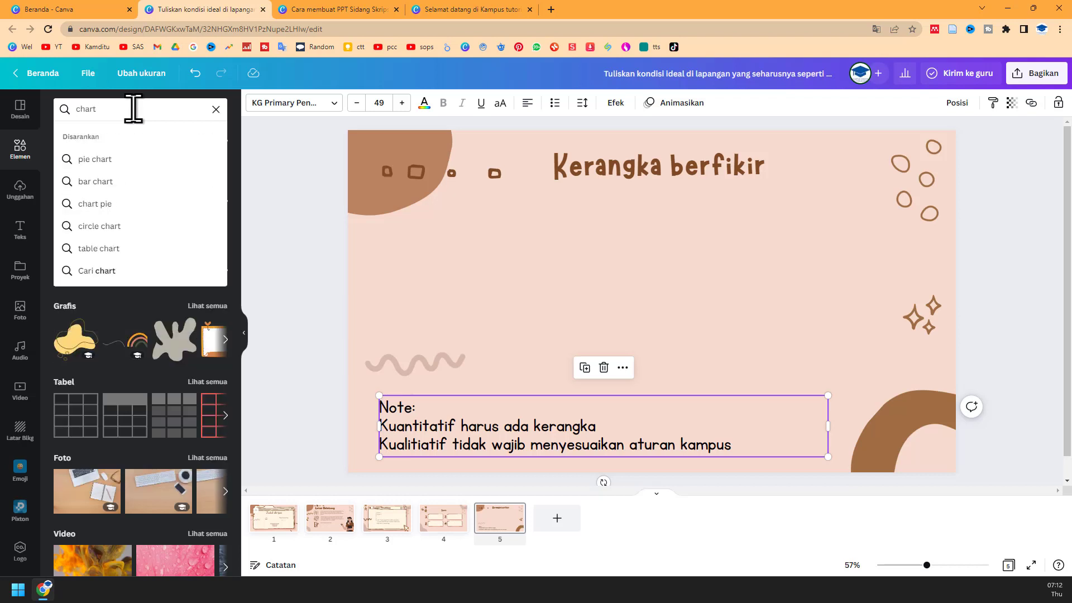
pyautogui.press('Return')
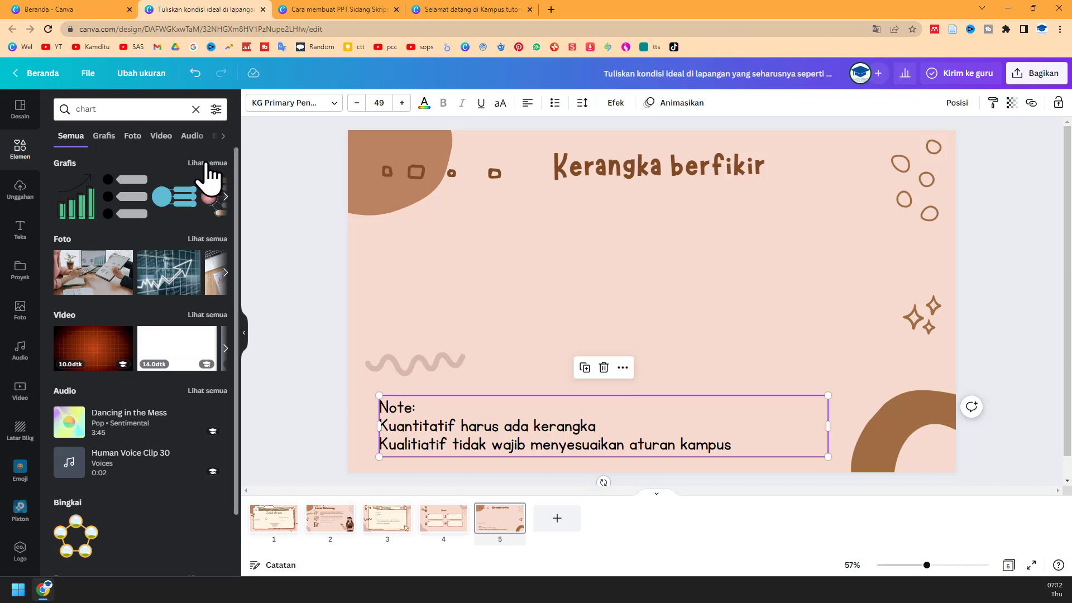
pyautogui.click(208, 164)
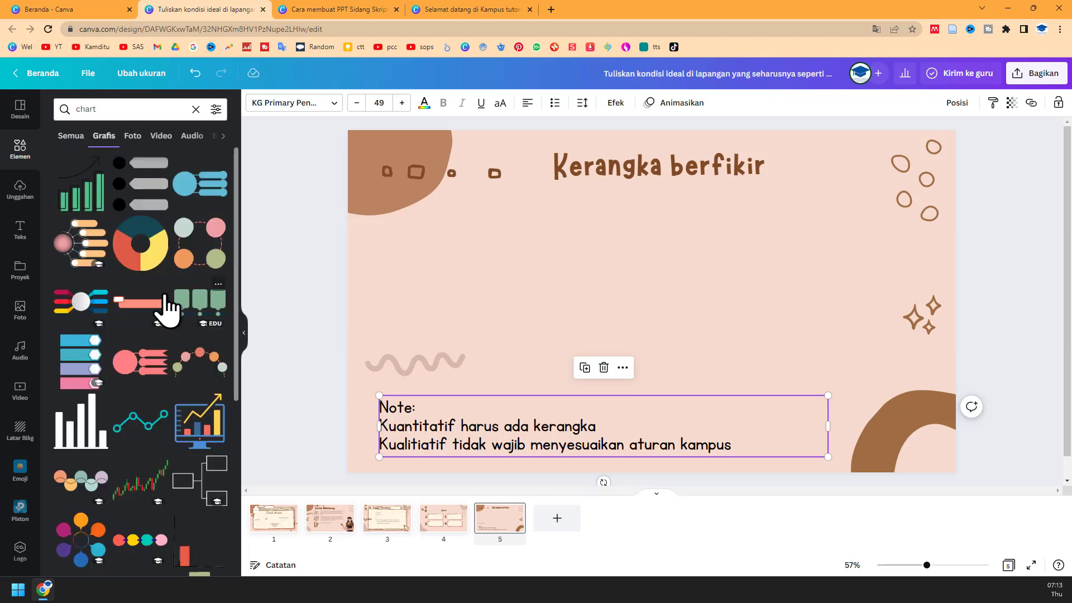
pyautogui.click(83, 247)
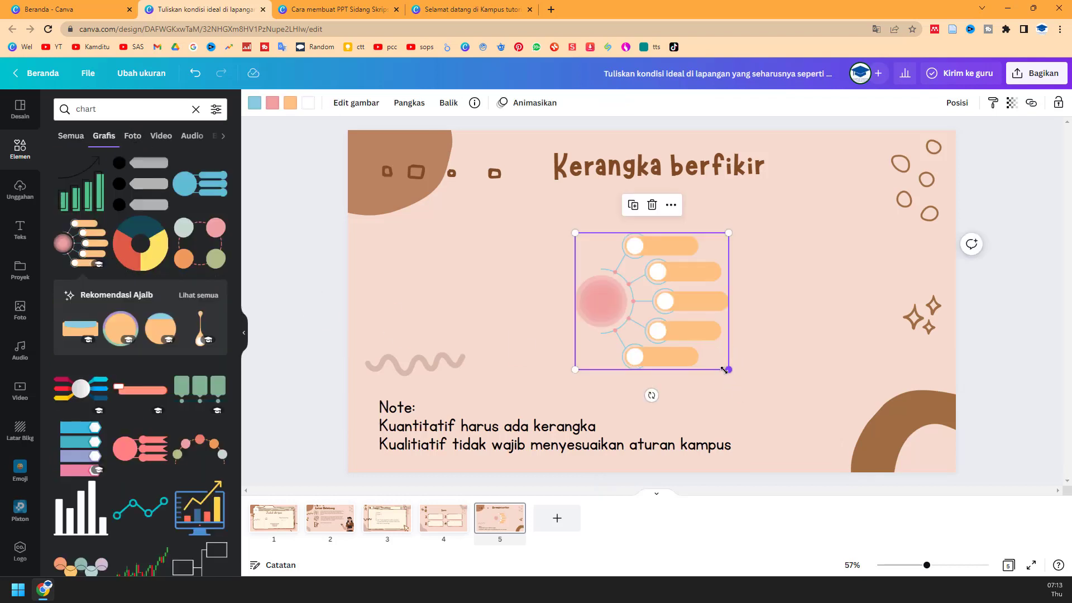
# - Enlarge the branching diagram, place it between the title and the note, and nudge the note slightly down and left
pyautogui.moveTo(729, 370); pyautogui.dragTo(821, 447)
pyautogui.moveTo(770, 366); pyautogui.dragTo(741, 324)
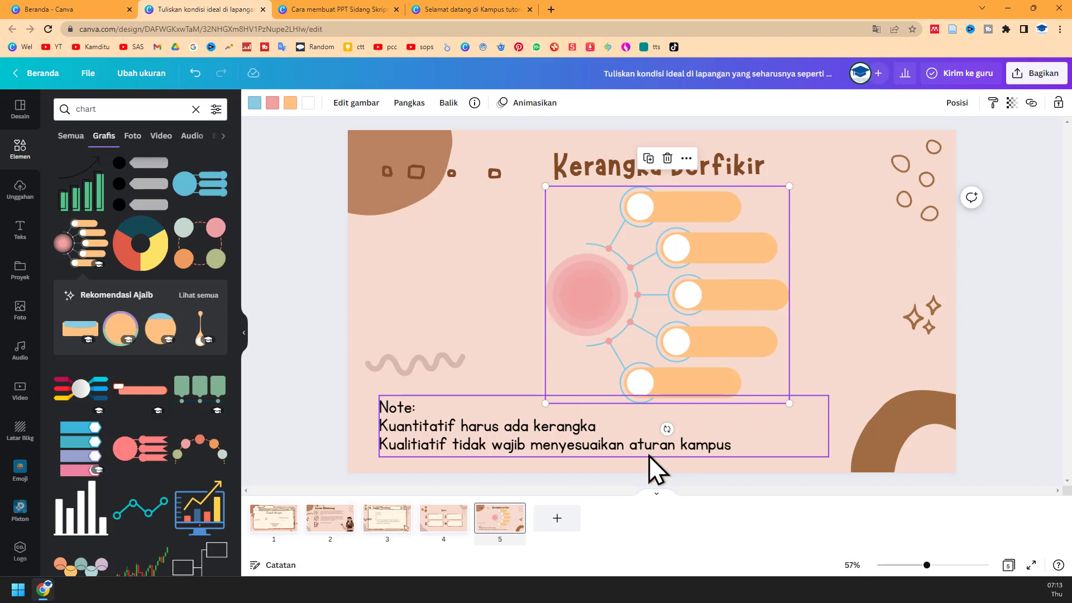
pyautogui.moveTo(649, 455); pyautogui.dragTo(639, 457)
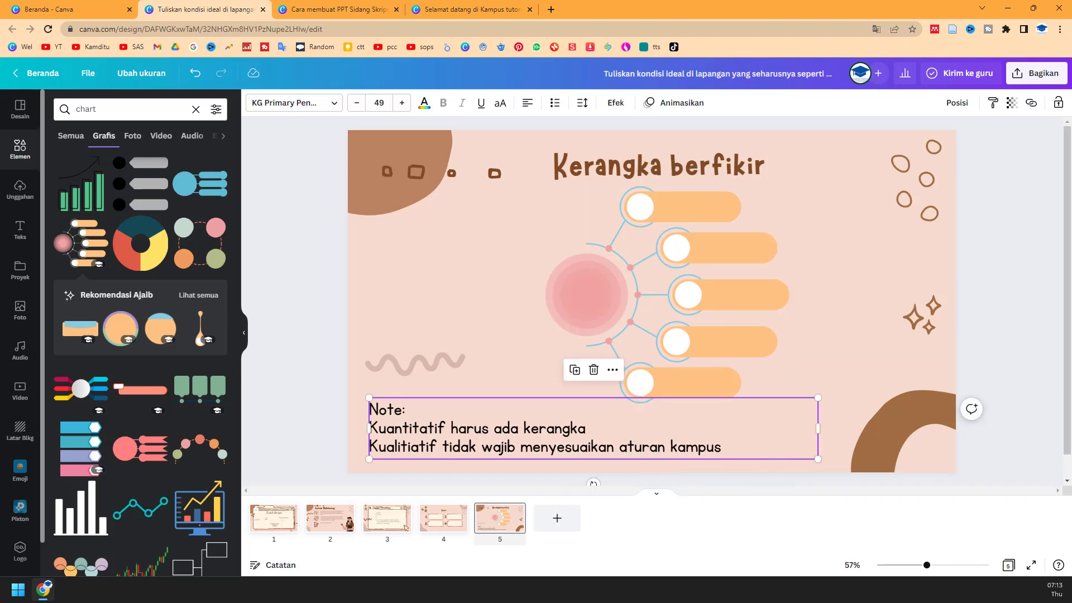